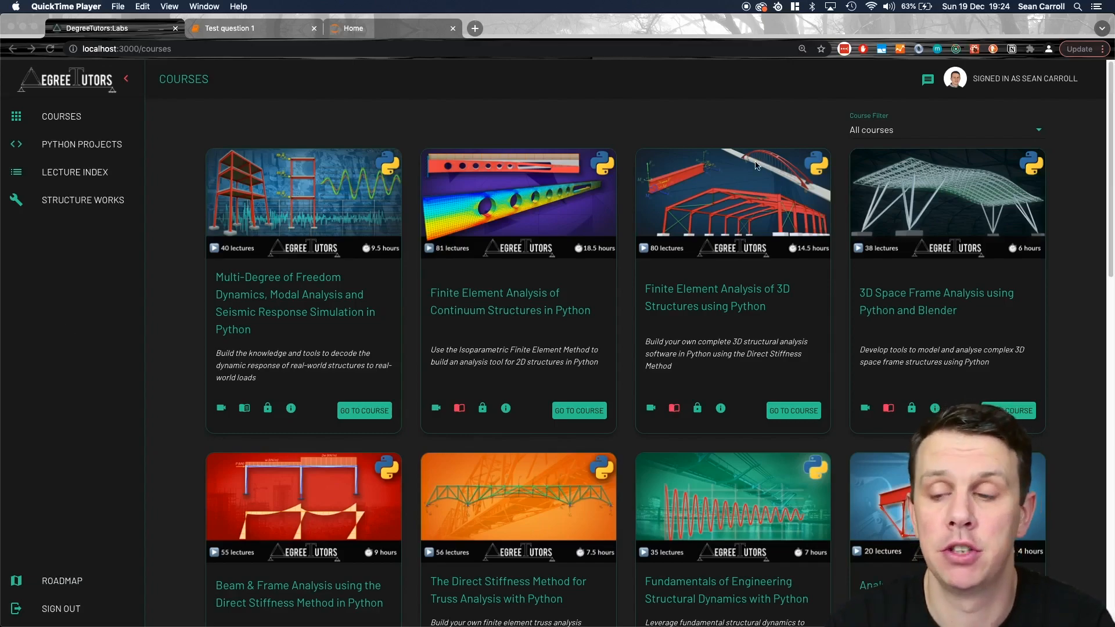
- Filter the course list to Video & text courses and reopen the course filter
left_click(894, 133)
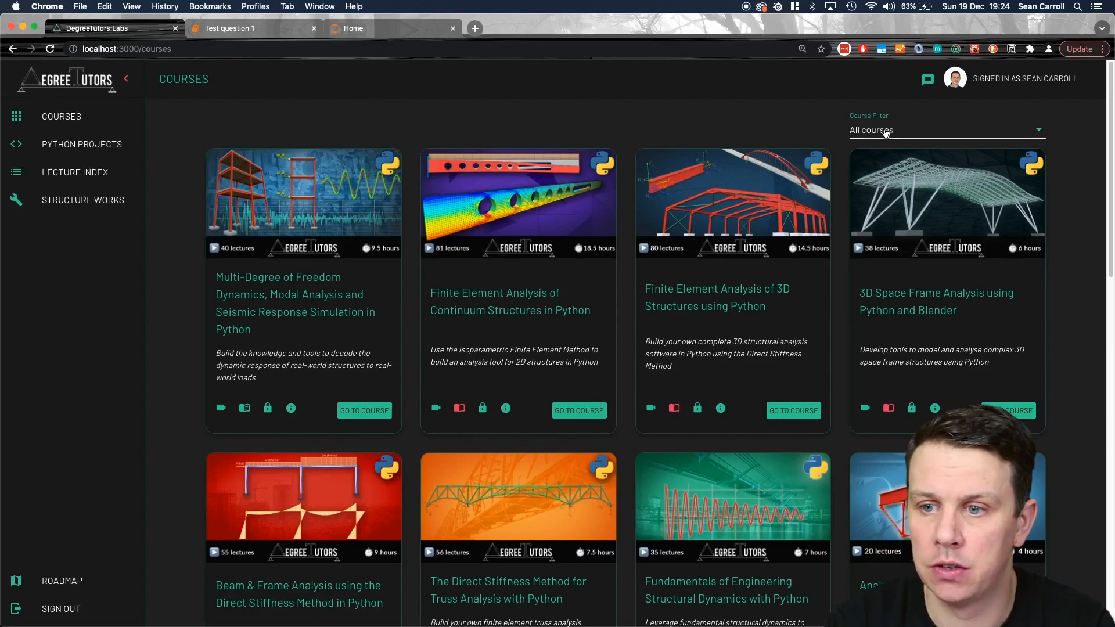
left_click(886, 134)
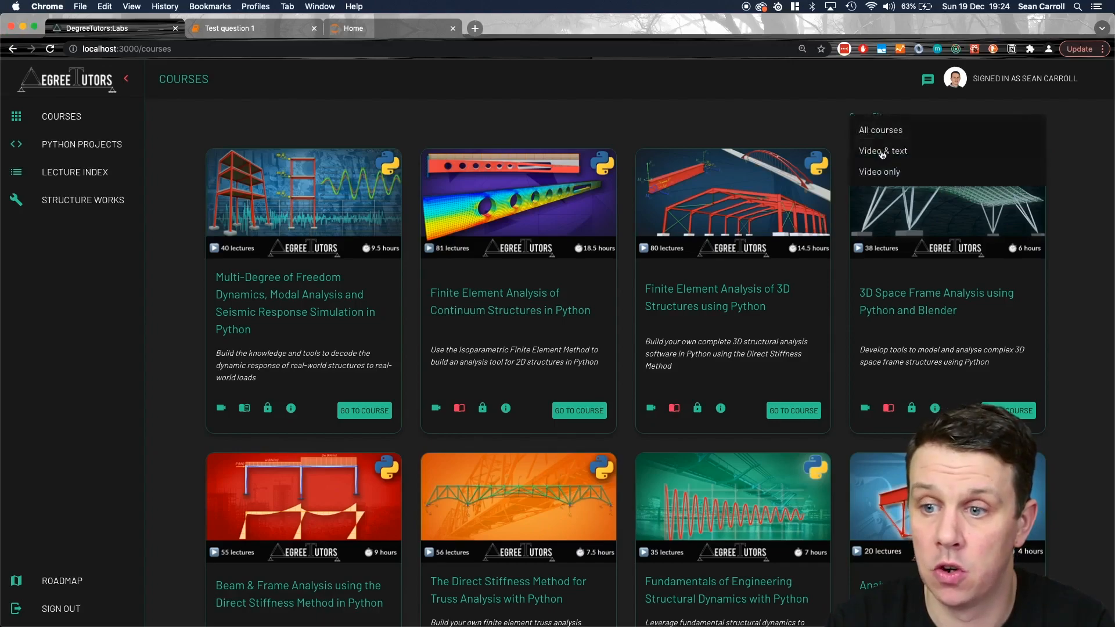
left_click(882, 153)
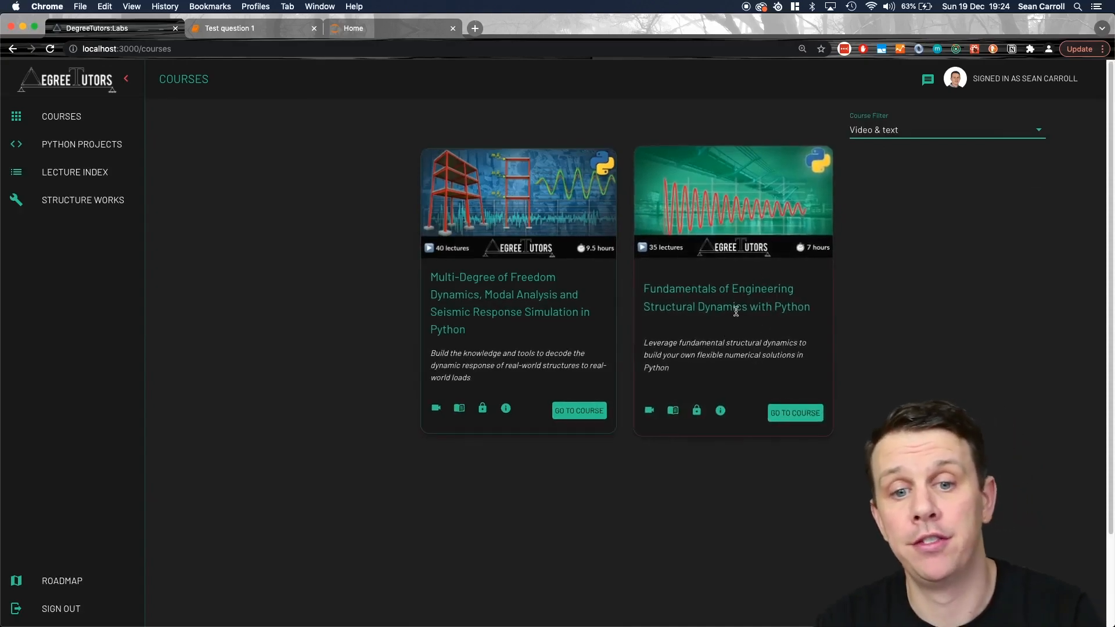
left_click(918, 134)
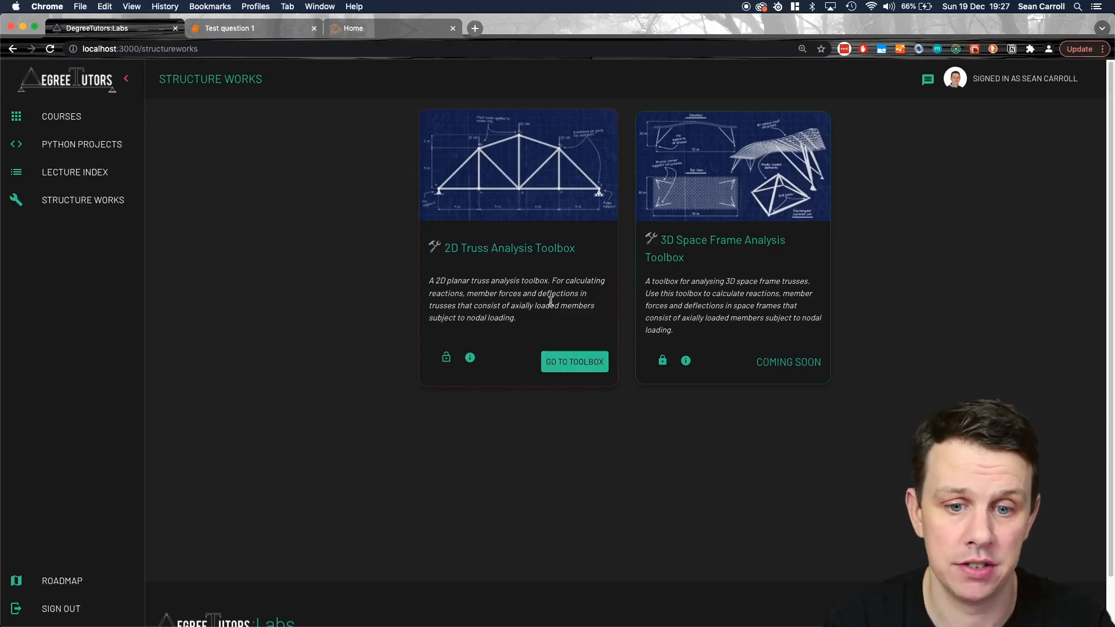
- Review the Direct Stiffness Method course page linked from the 2D Truss Analysis Toolbox information, and return to DegreeTutors Labs
left_click(471, 359)
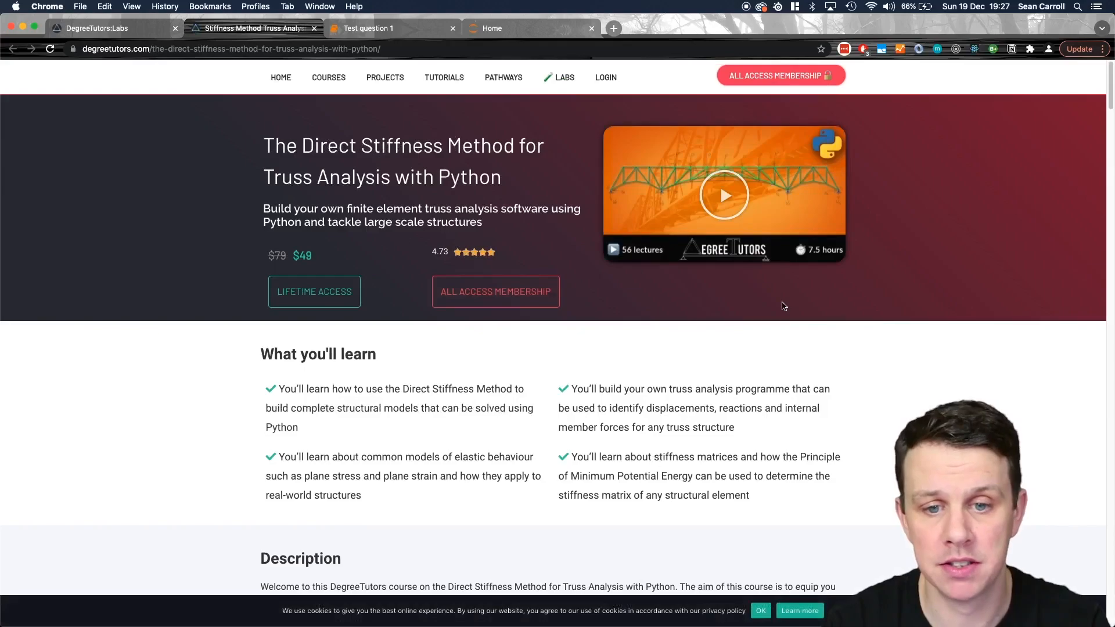
scroll(715, 292, "down", 15)
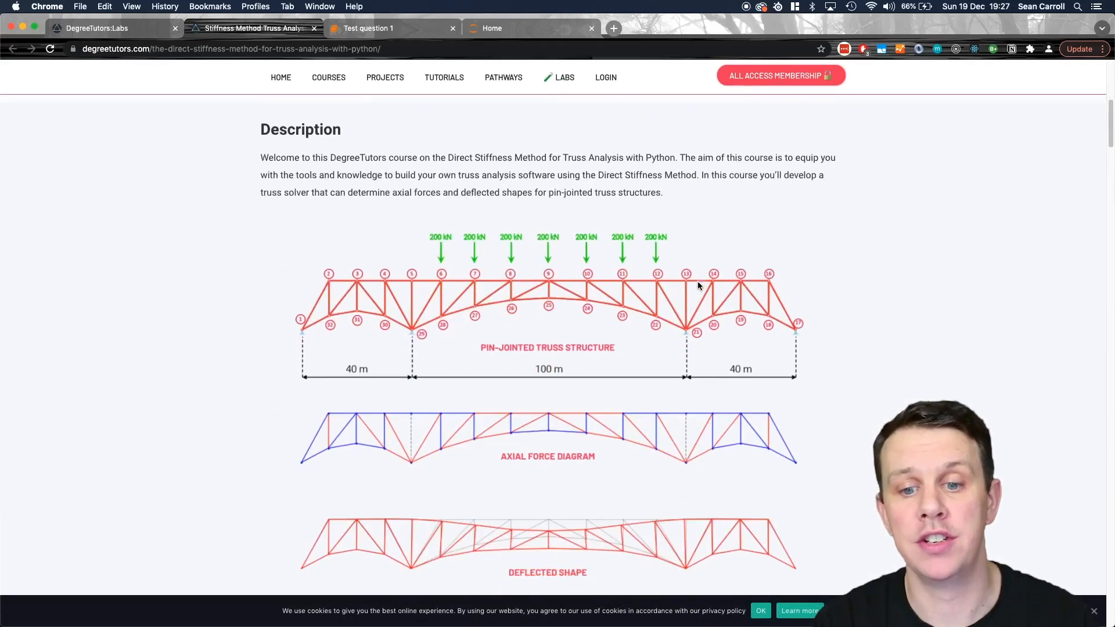
scroll(702, 303, "down", 5)
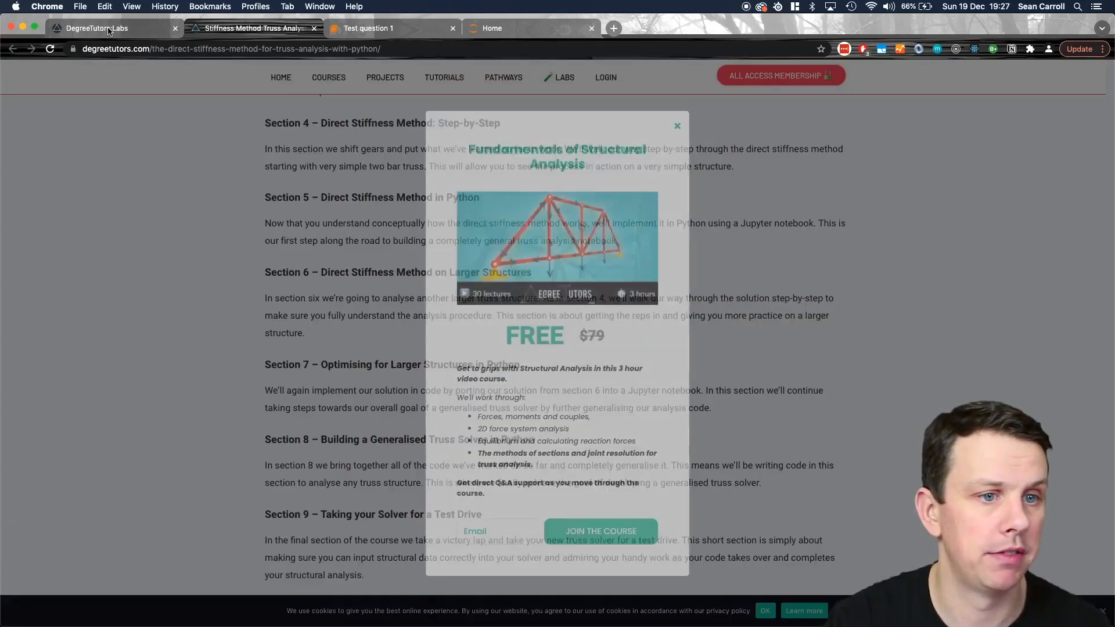
left_click(109, 29)
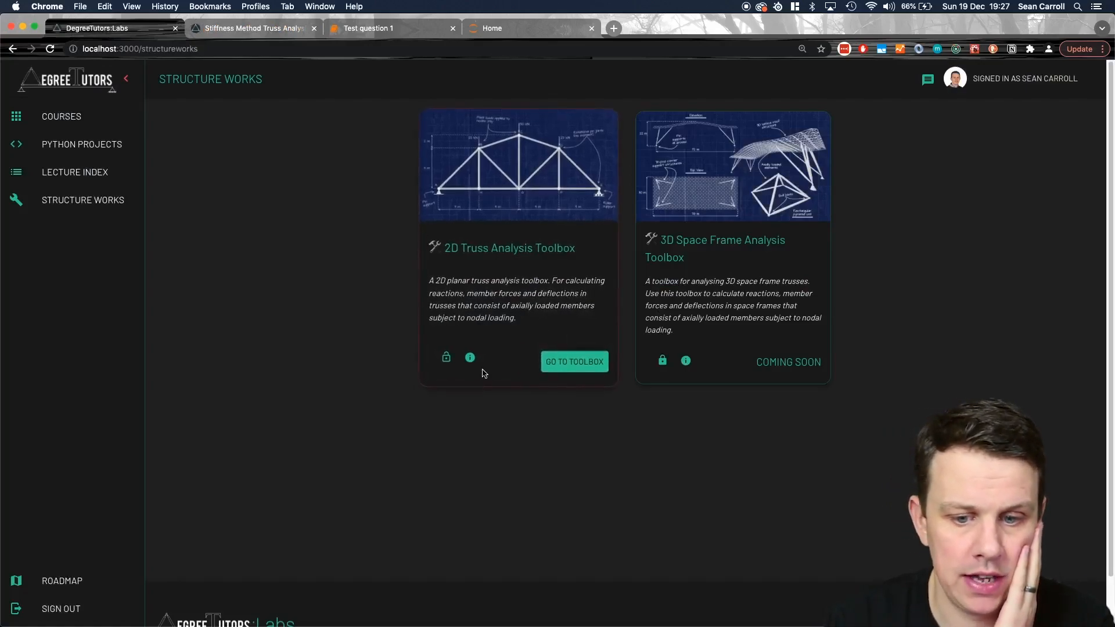
- Launch the 2D Truss Analysis Toolbox and enter 1,0,6 as the first line of the nodal coordinates
left_click(569, 366)
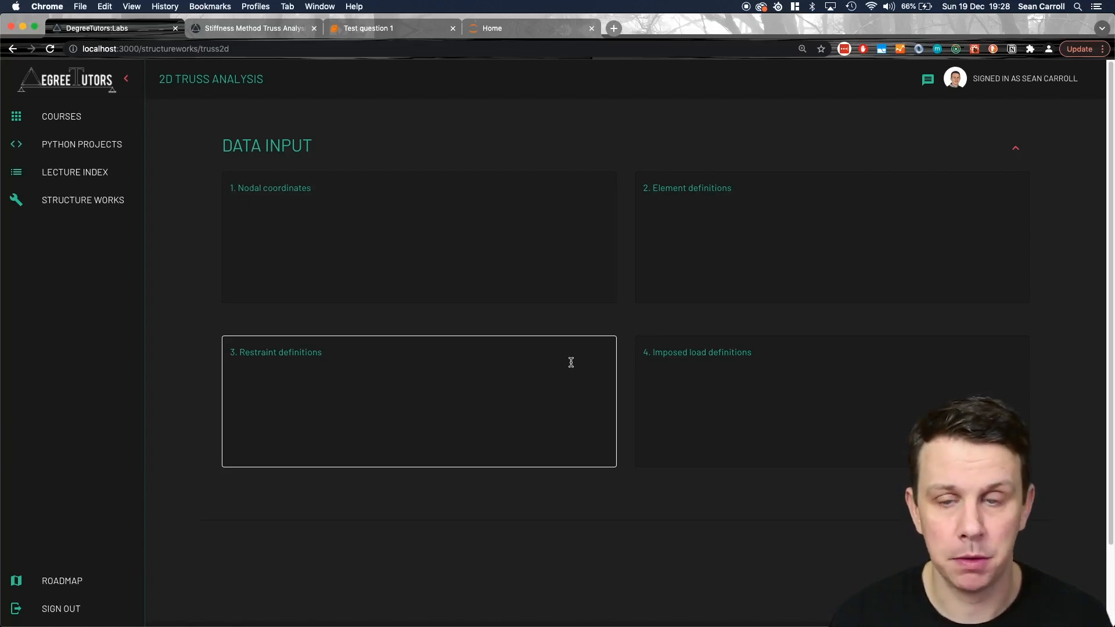
left_click(324, 231)
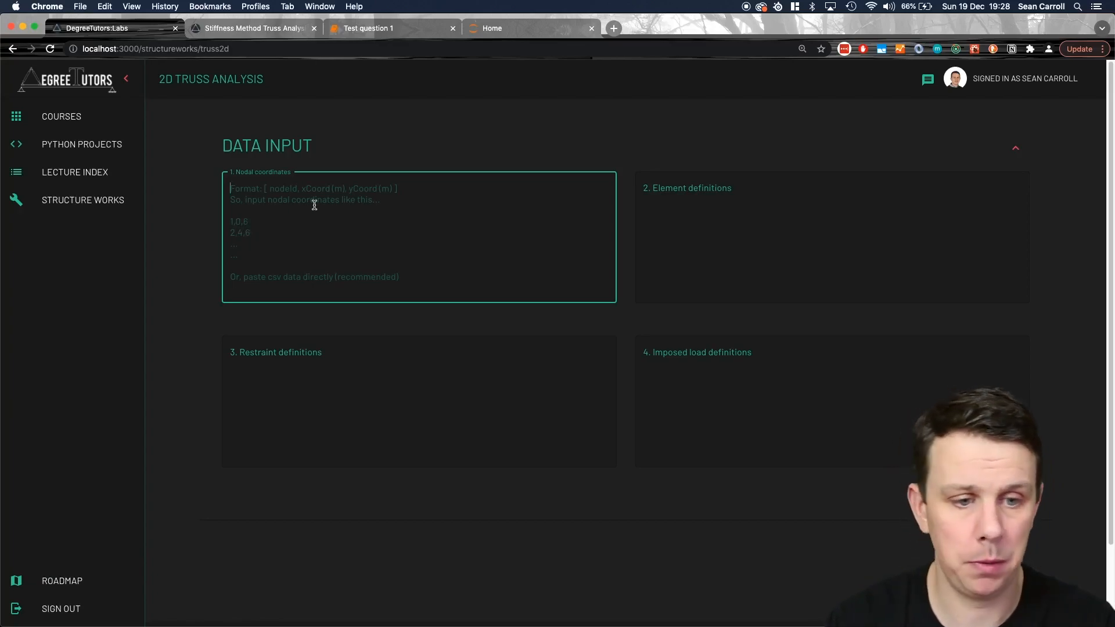
type("1,0,6")
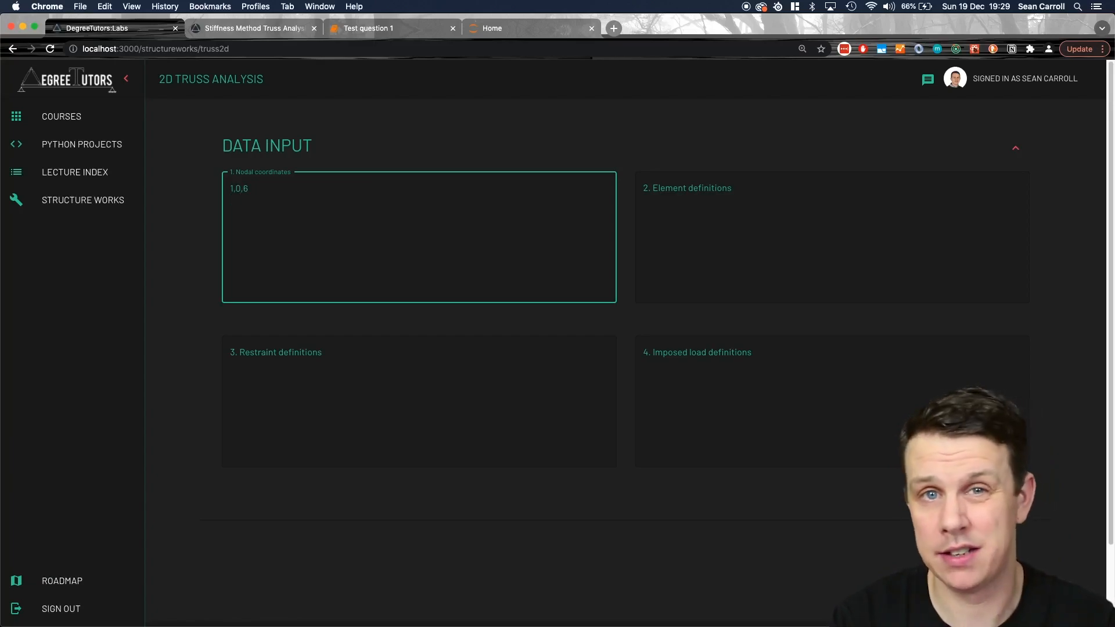
key("Return")
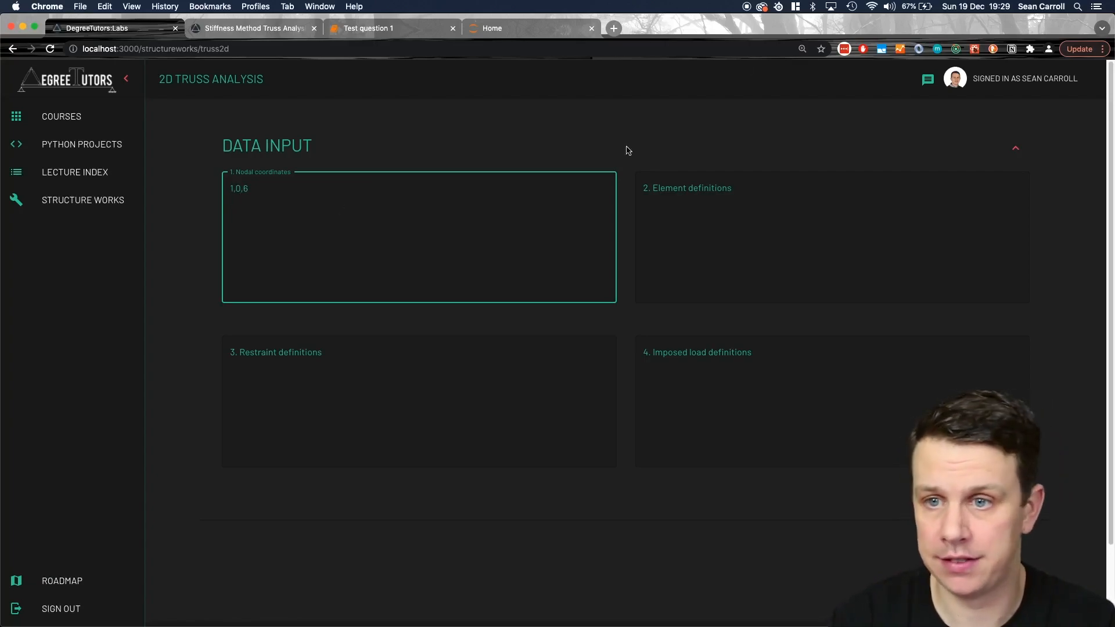
- Resize the browser to the left two thirds of the screen beside the spreadsheet and collapse the site's navigation
left_click(795, 7)
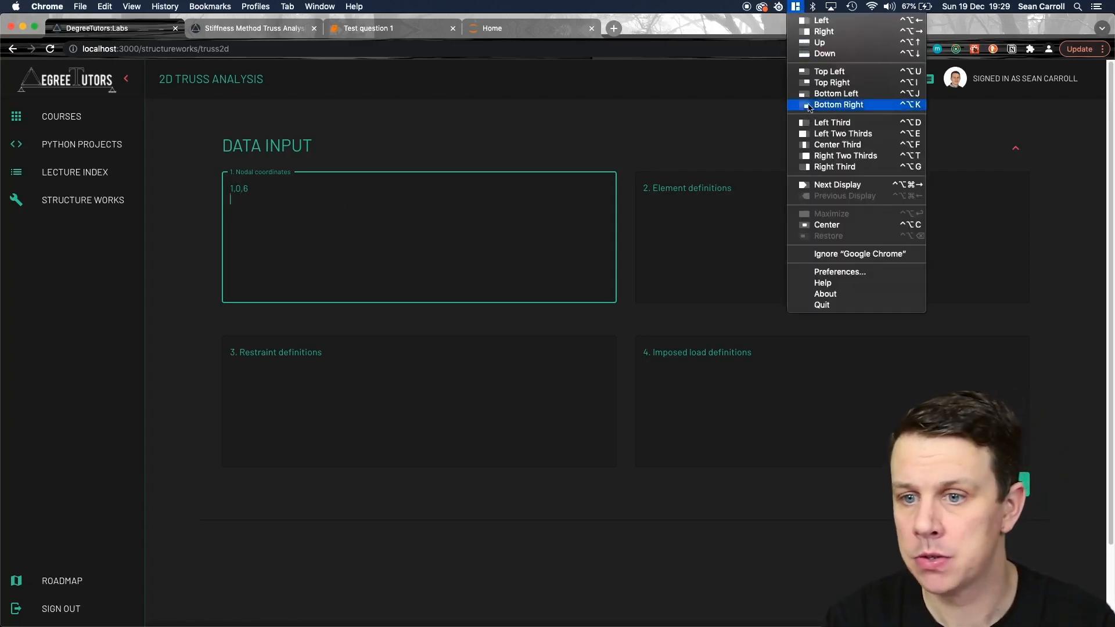
left_click(812, 136)
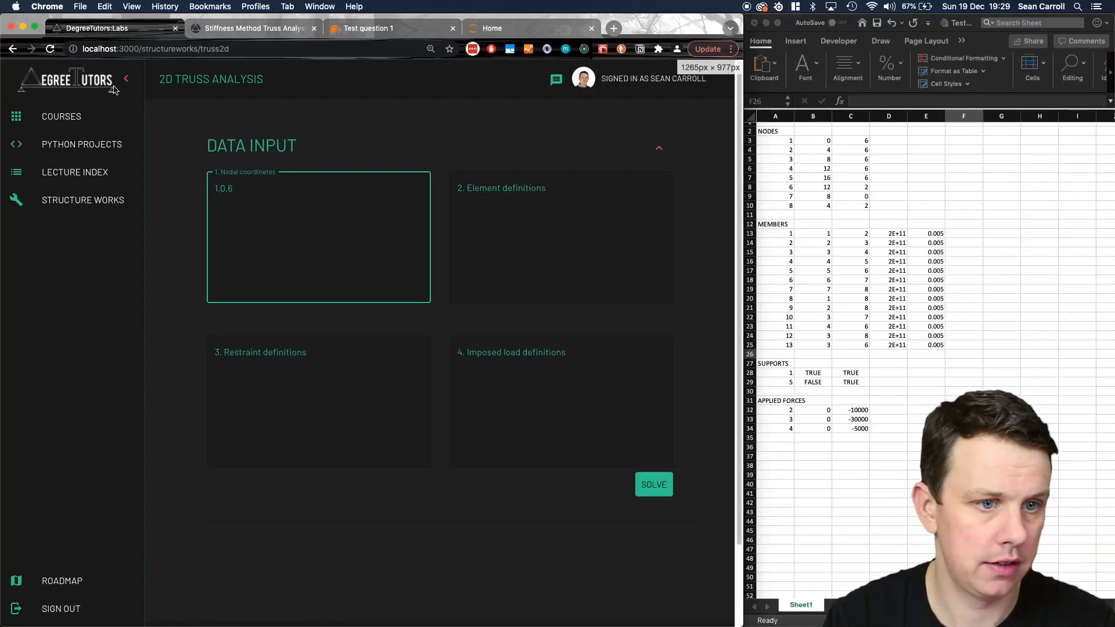
left_click(124, 80)
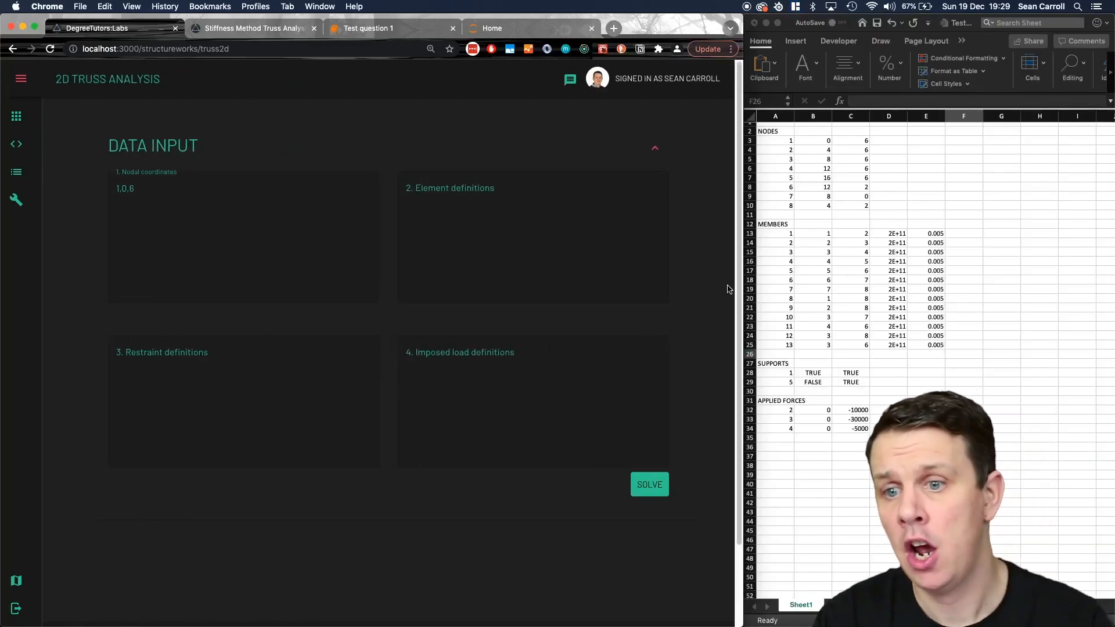
- Examine the truss diagram in the Test question 1 notebook and the node numbers and coordinates in the spreadsheet's NODES table
left_click(792, 144)
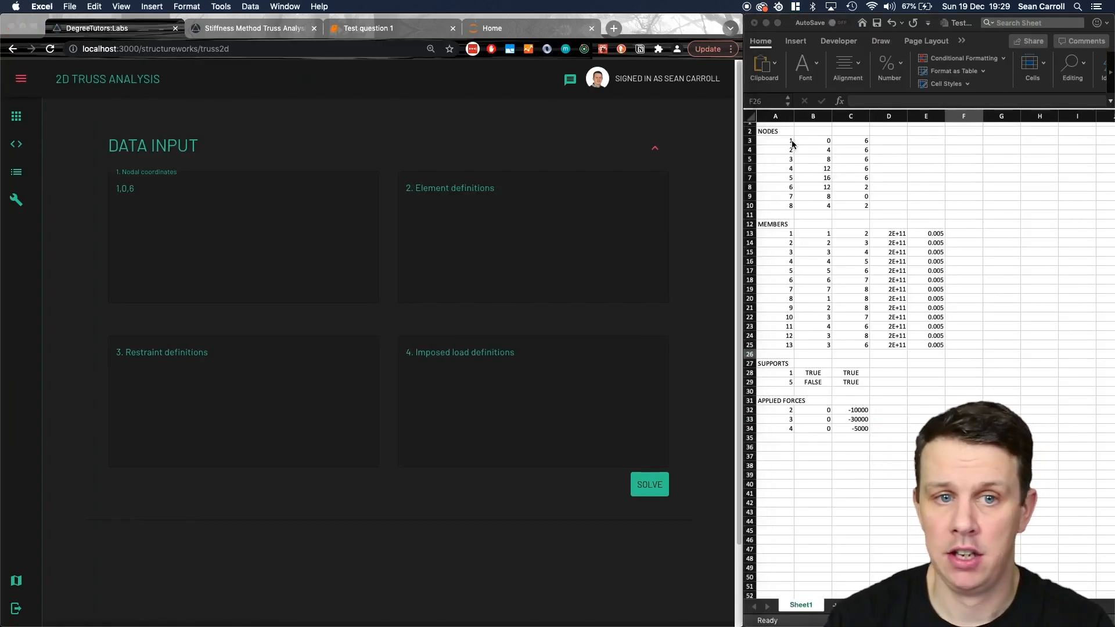
left_click(411, 33)
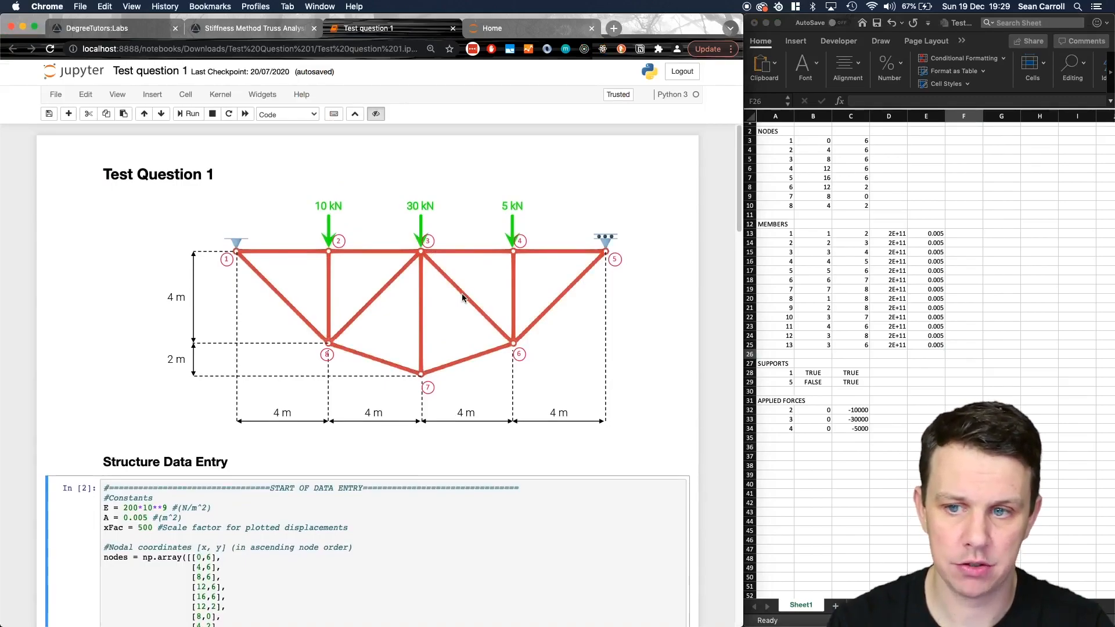
left_click(786, 139)
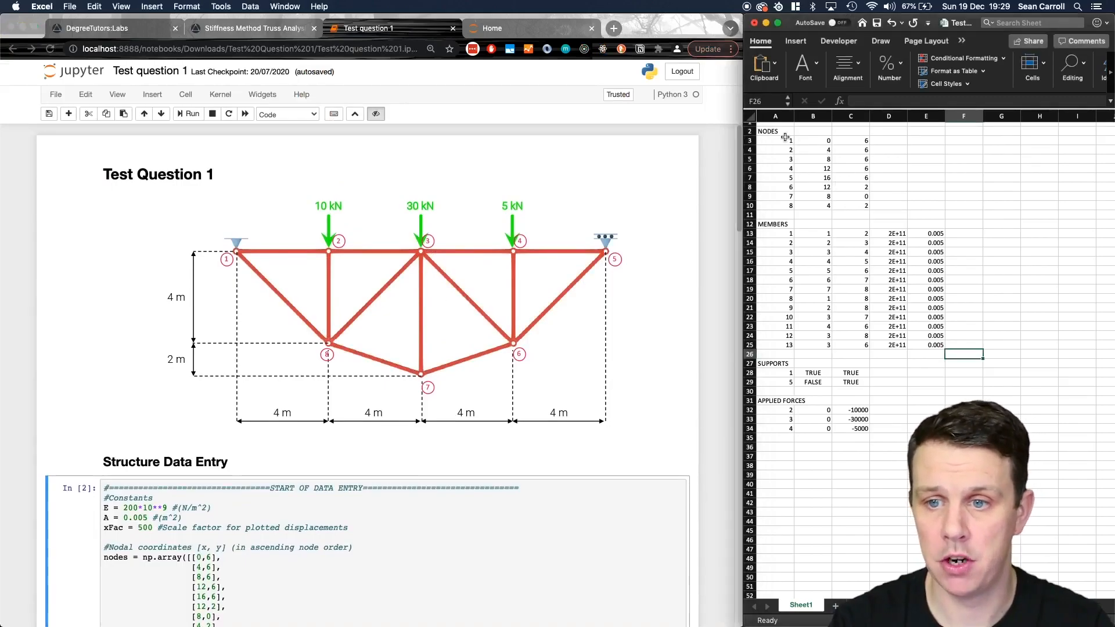
left_click(841, 140)
left_click_drag(781, 140, 780, 206)
left_click_drag(816, 141, 829, 205)
left_click_drag(860, 141, 860, 205)
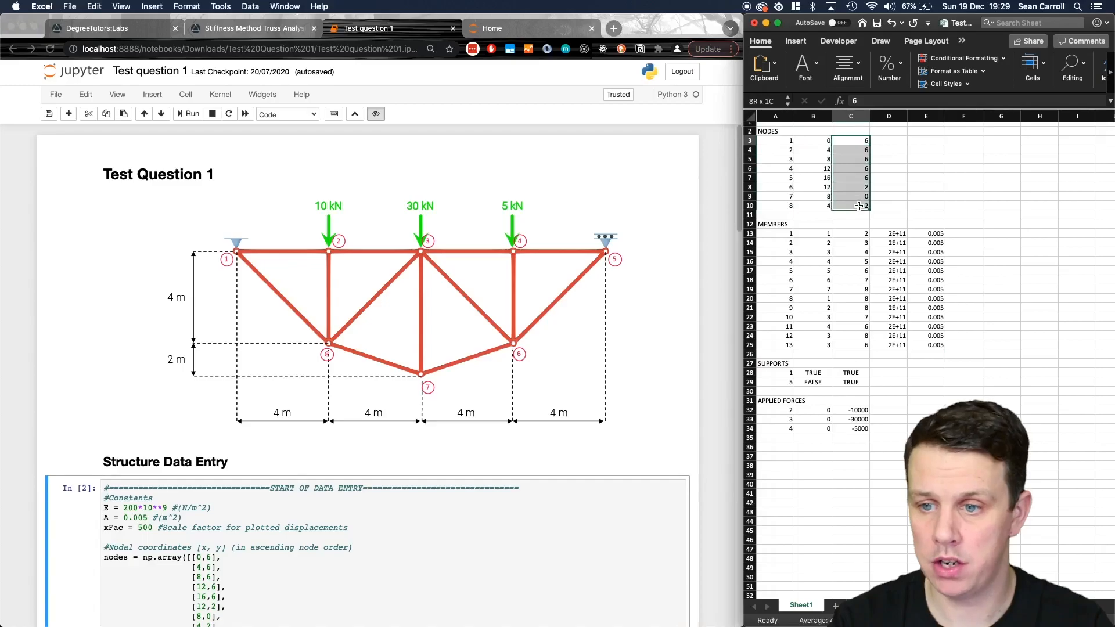
- Examine the spreadsheet's MEMBERS table column by column, covering member numbers, end nodes, Young's modulus and cross-sectional area
left_click_drag(789, 234, 930, 345)
left_click(926, 270)
left_click_drag(778, 233, 778, 346)
left_click_drag(819, 232, 821, 346)
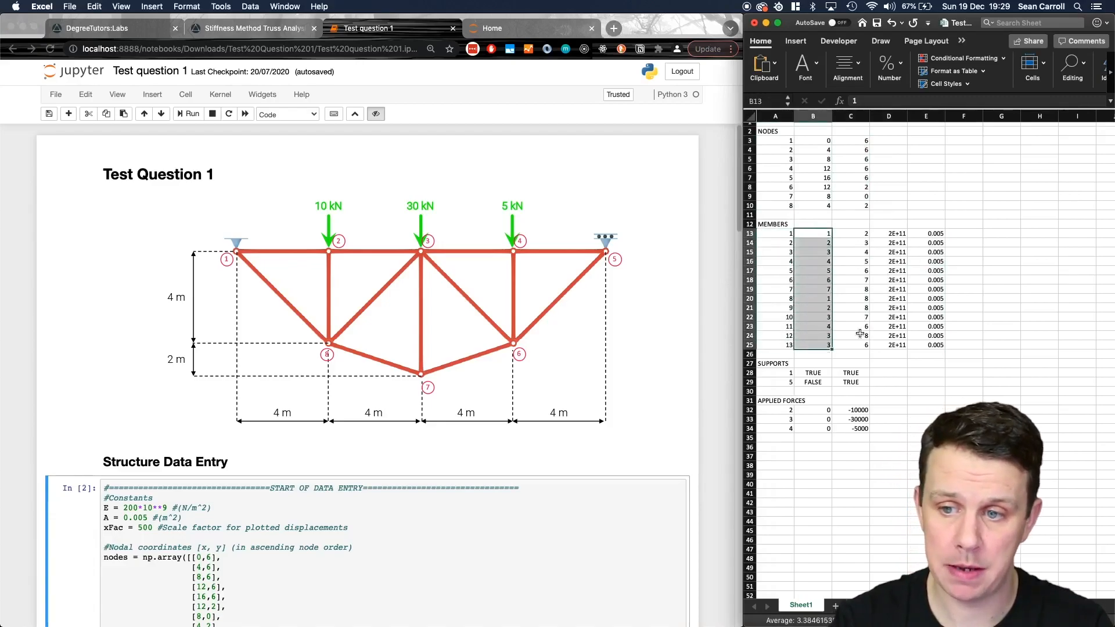
left_click_drag(858, 232, 868, 337)
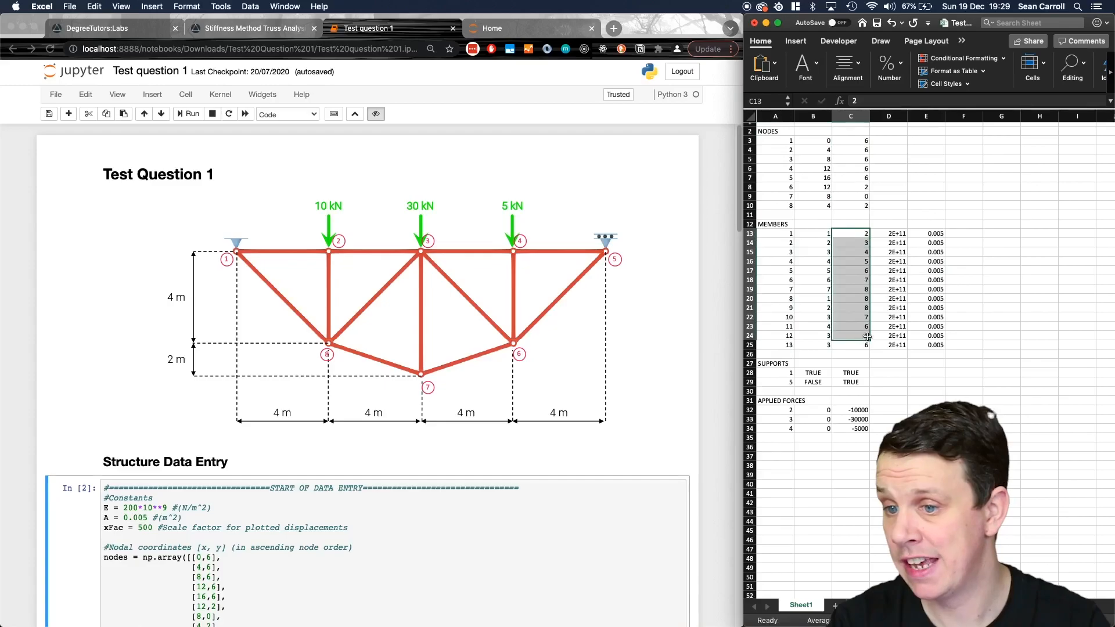
left_click_drag(892, 233, 898, 338)
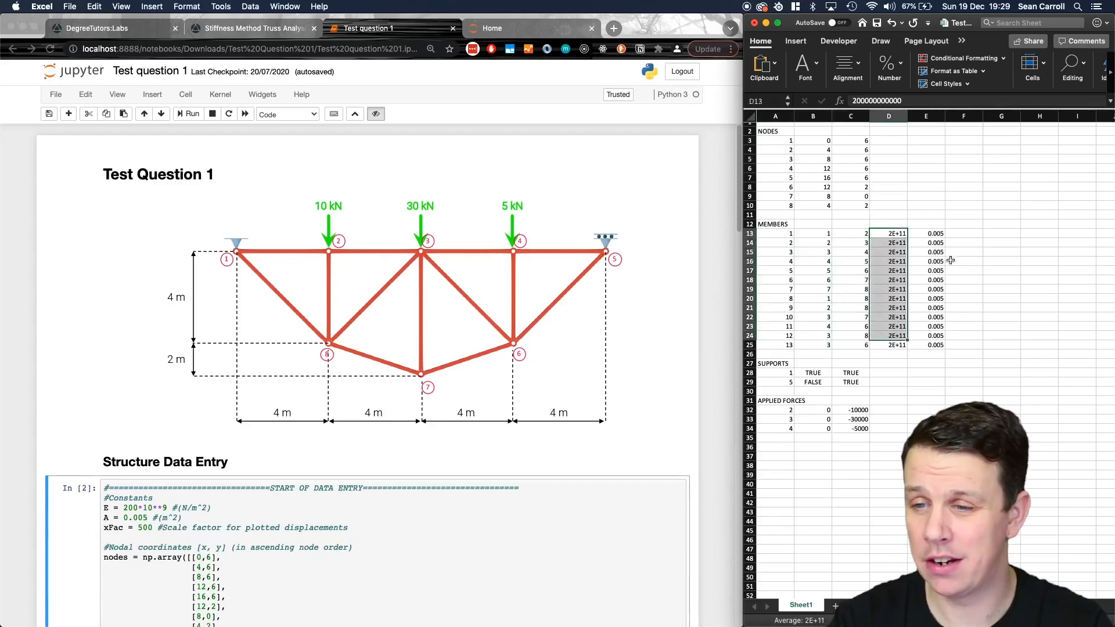
left_click_drag(934, 233, 930, 345)
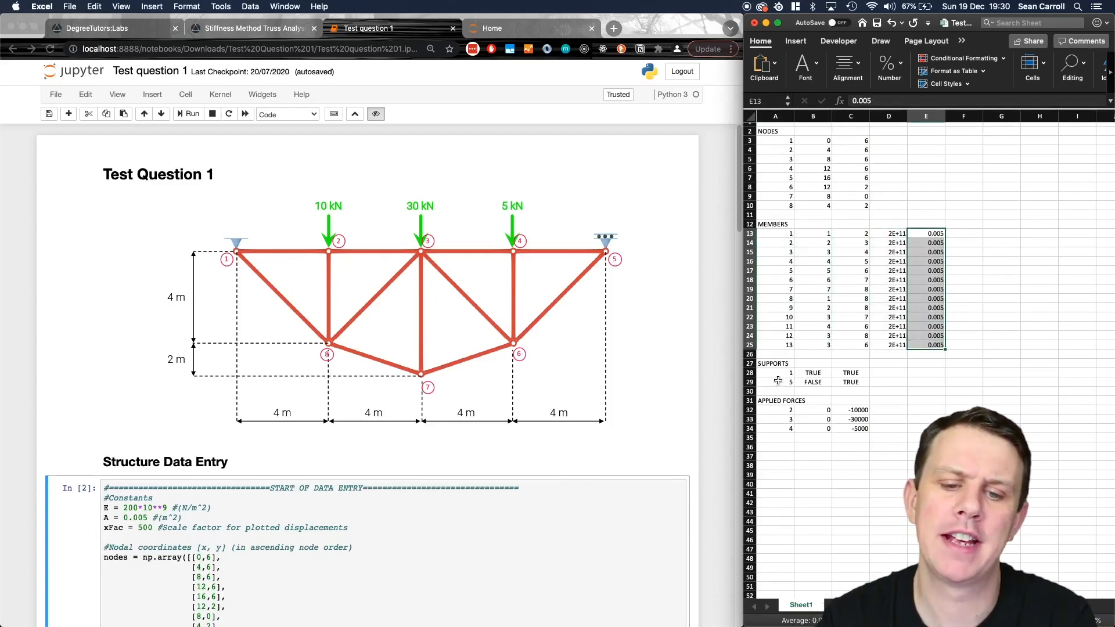
- Compare the notebook's restrained degrees of freedom with the TRUE/FALSE restraints for nodes 1 and 5 in the spreadsheet's SUPPORTS table
scroll(394, 372, "down", 5)
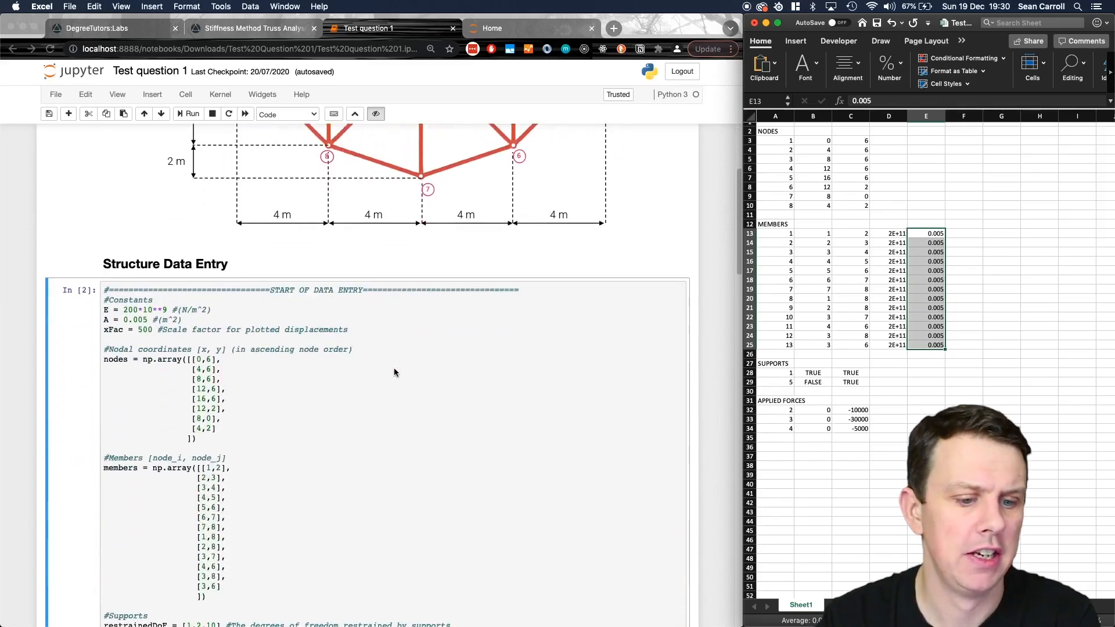
scroll(395, 369, "down", 6)
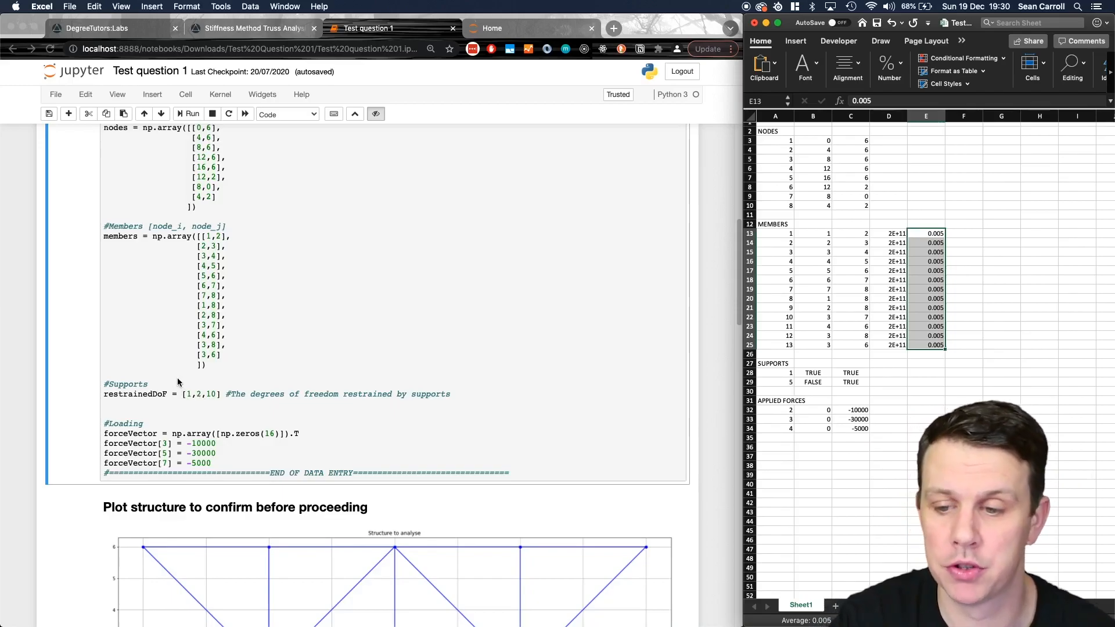
left_click(813, 382)
left_click(780, 372)
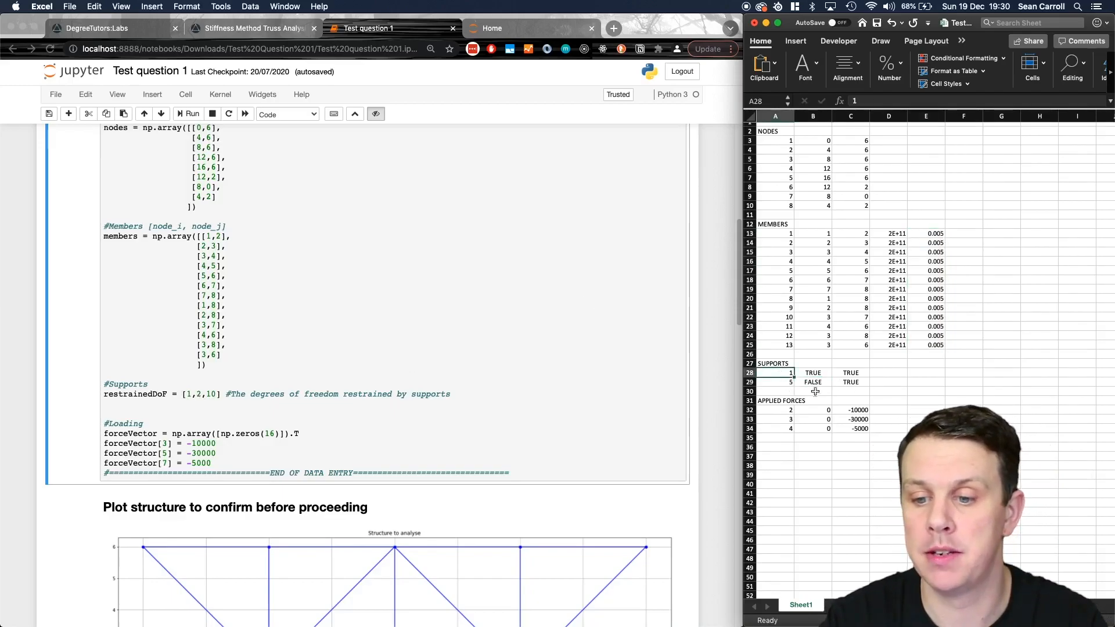
left_click(782, 382)
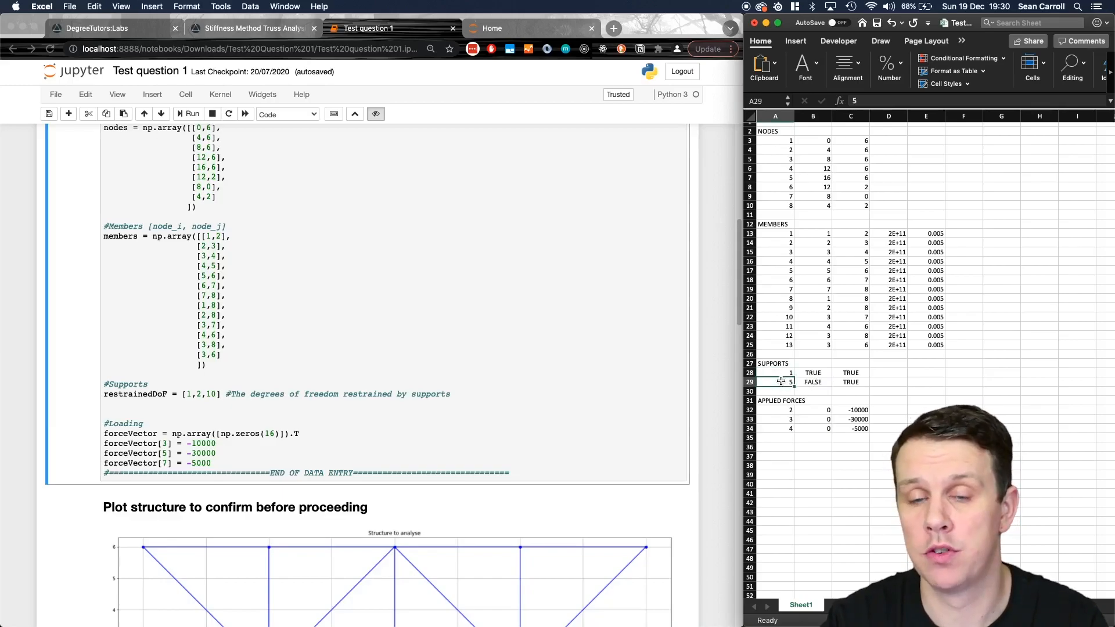
left_click(814, 373)
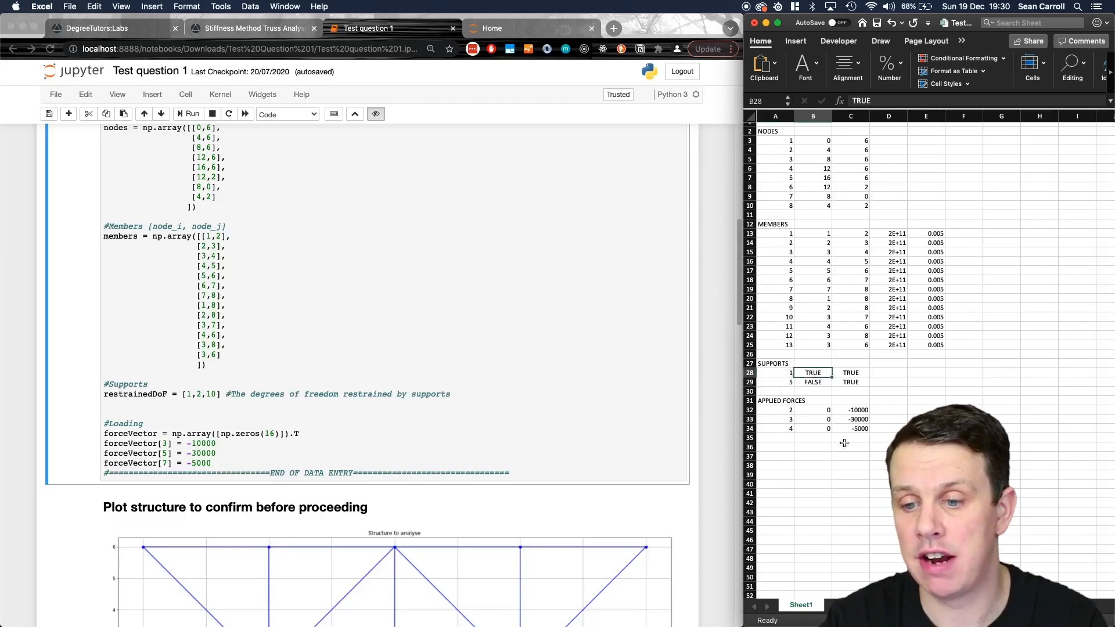
left_click(856, 373)
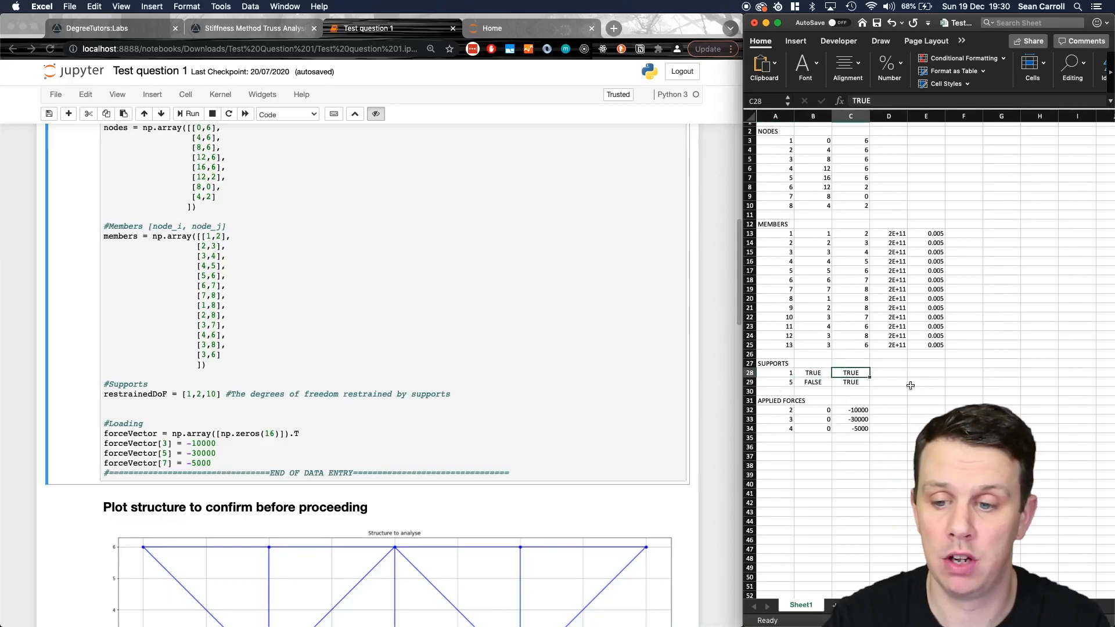
left_click_drag(813, 373, 845, 373)
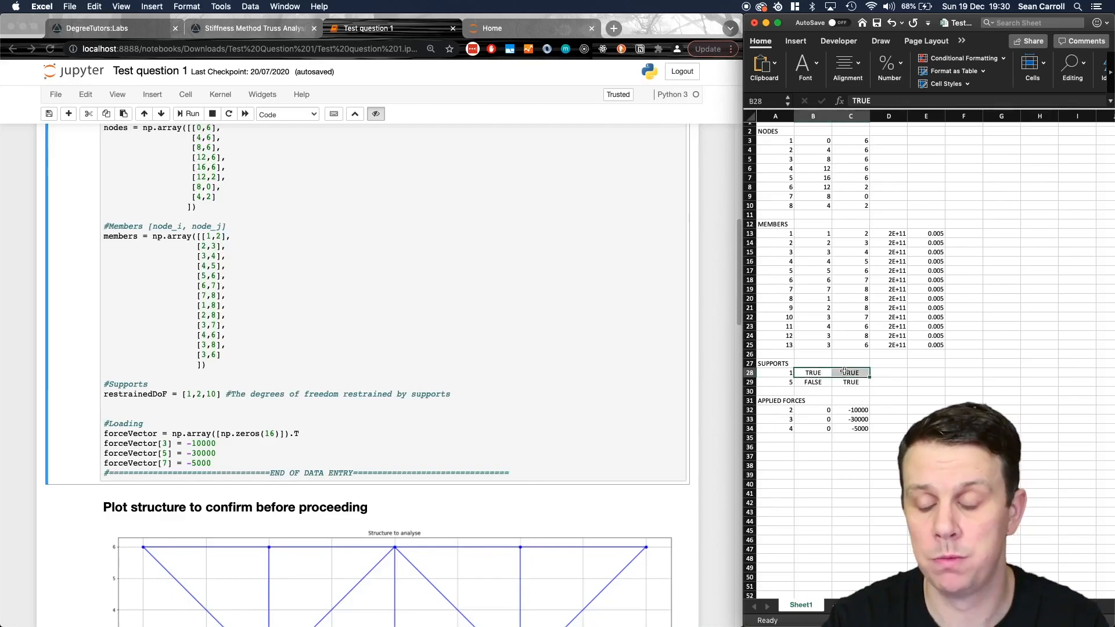
left_click(779, 373)
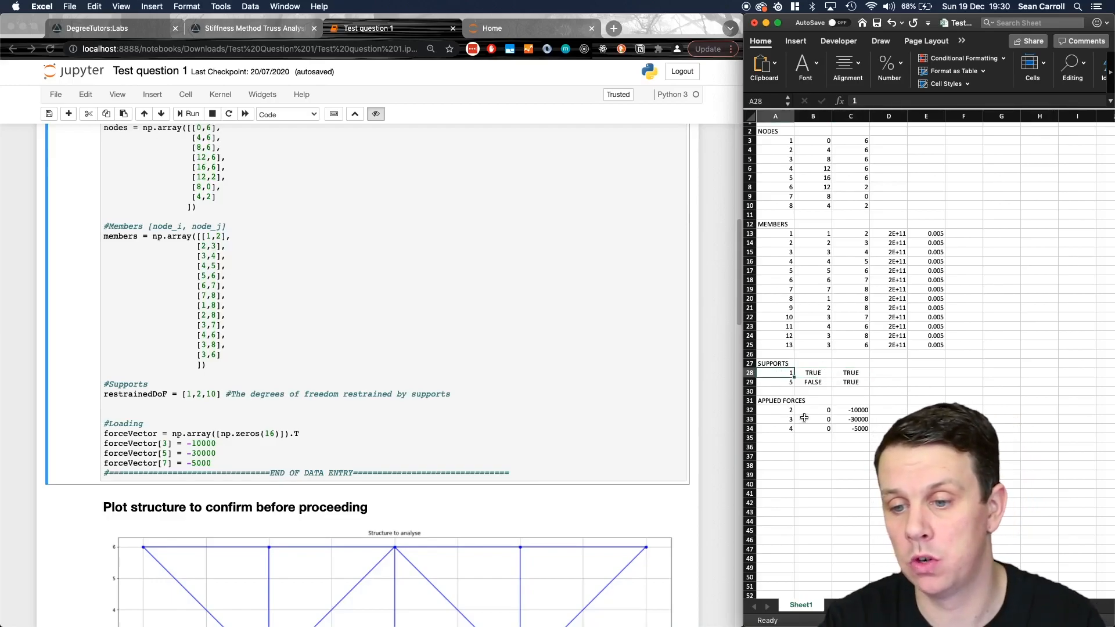
left_click(815, 383)
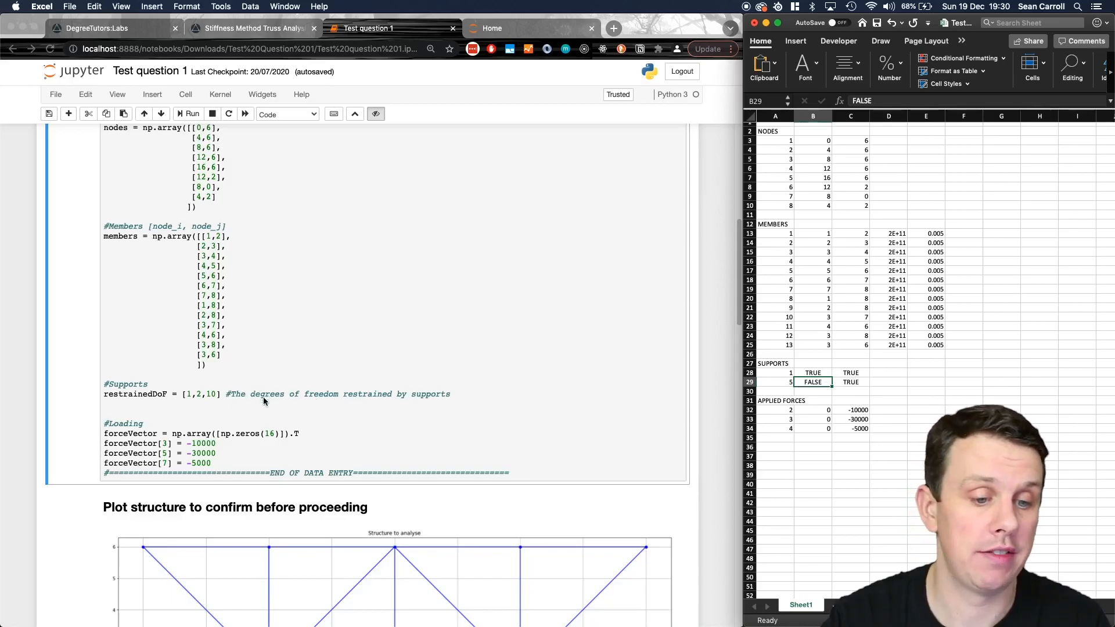
left_click(236, 393)
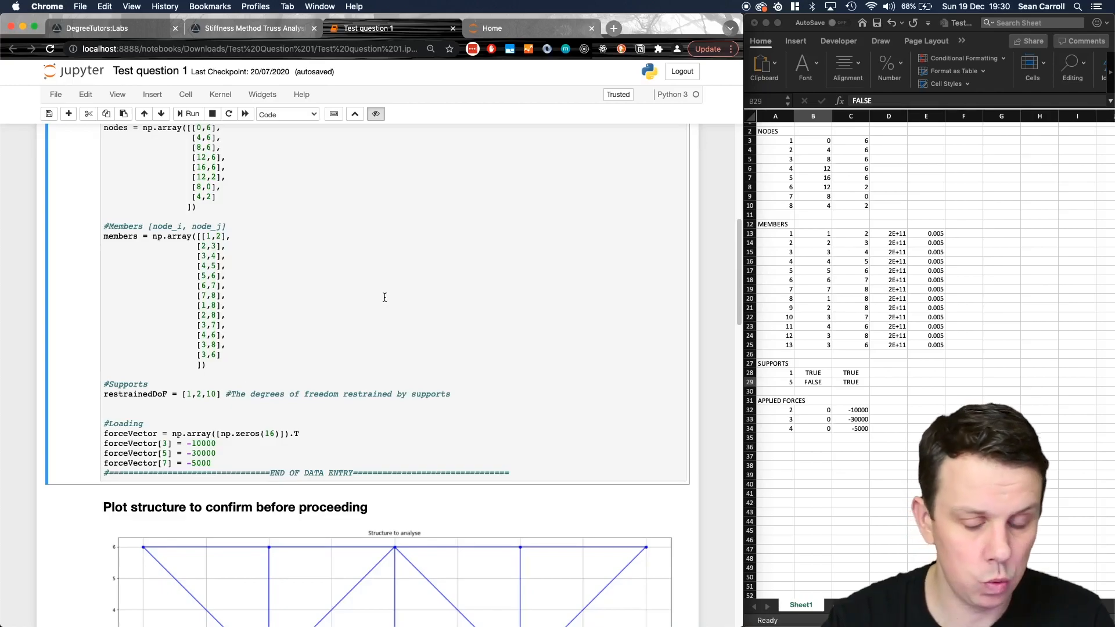
- Compare the spreadsheet's APPLIED FORCES for nodes 2, 3 and 4 with the force vector entries in the notebook
left_click(834, 398)
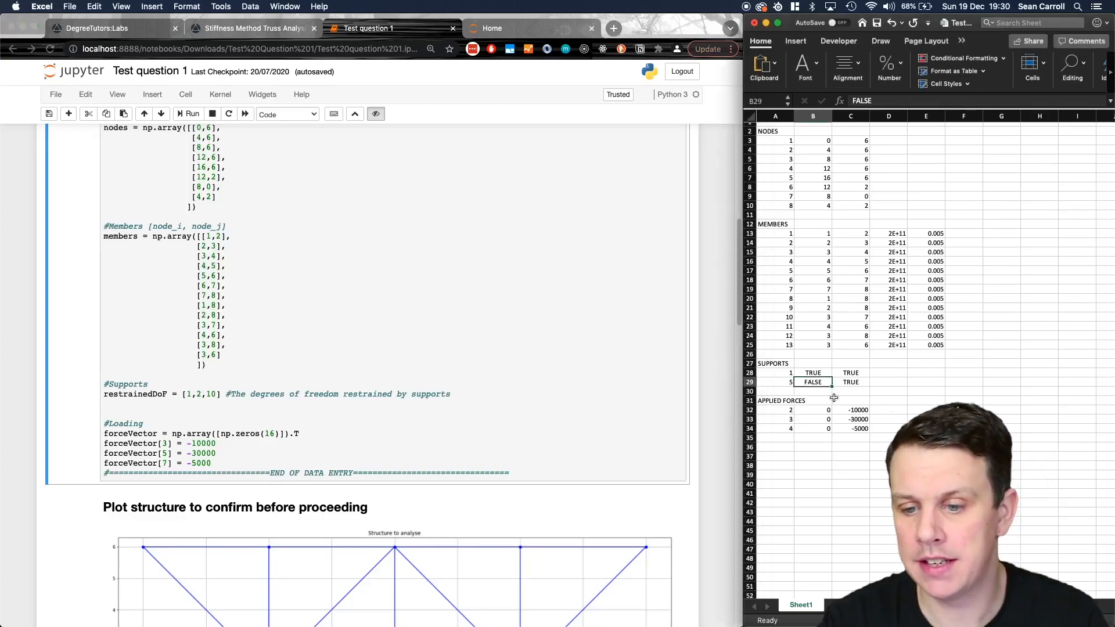
left_click(776, 410)
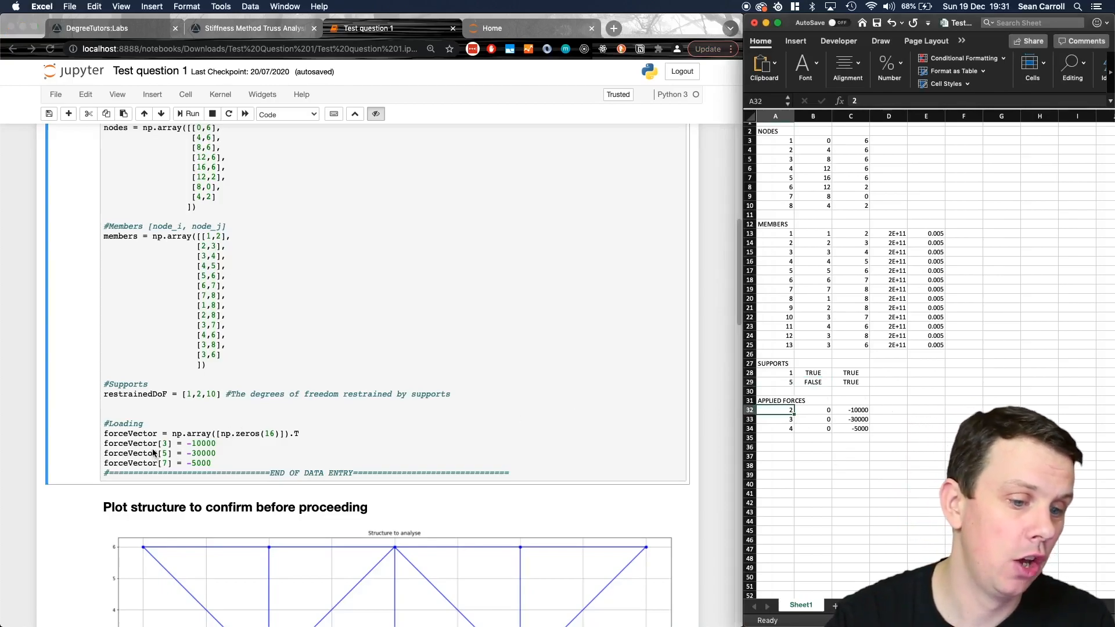
left_click(149, 448)
double_click(136, 445)
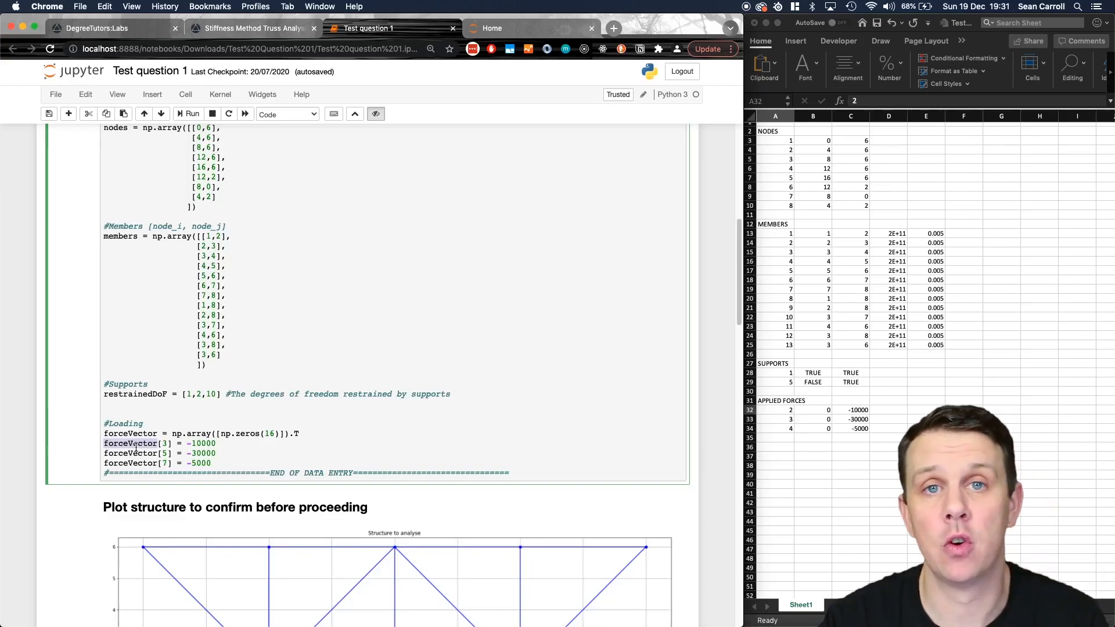
left_click(781, 411)
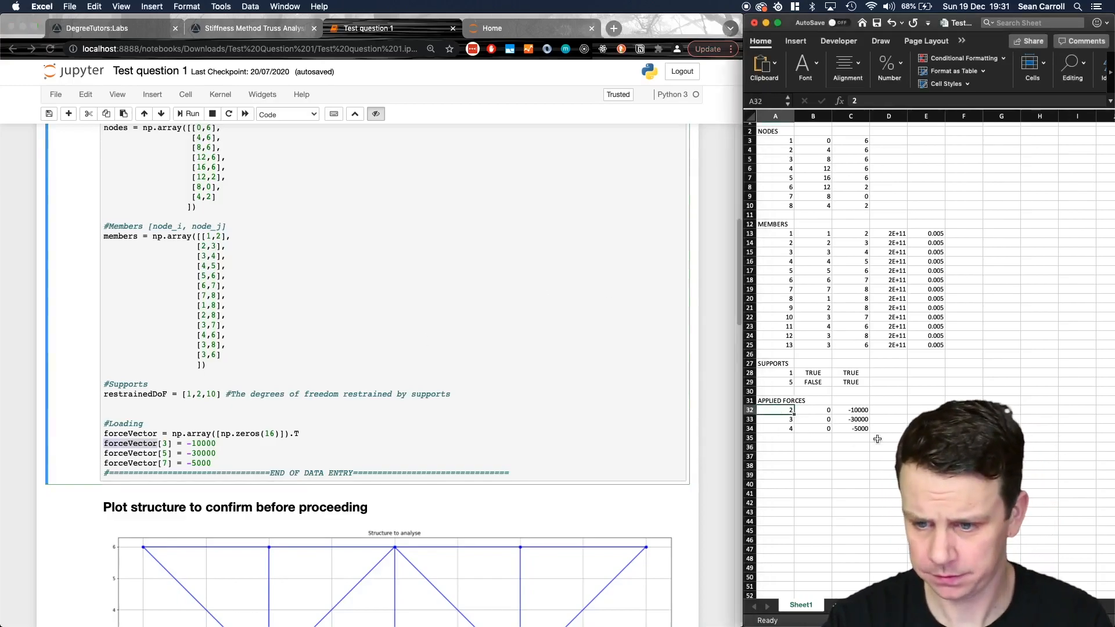
left_click(815, 413)
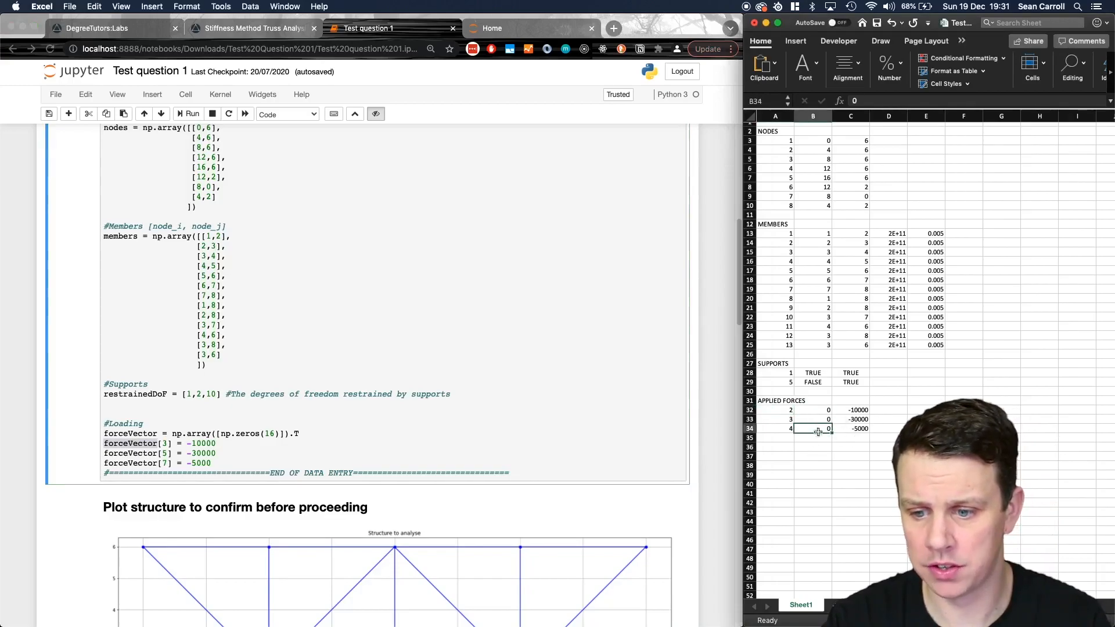
left_click(860, 420)
left_click(859, 430)
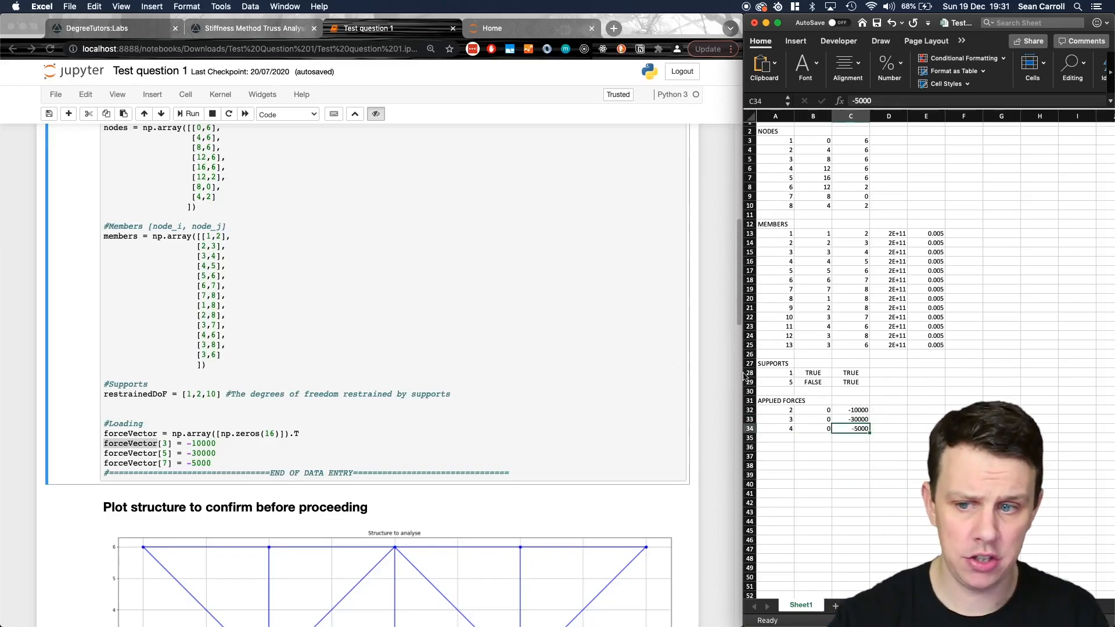
- Review the spreadsheet's complete truss data alongside the Test Question 1 truss diagram in the notebook
left_click_drag(852, 140, 889, 401)
scroll(465, 343, "up", 10)
scroll(426, 353, "up", 1)
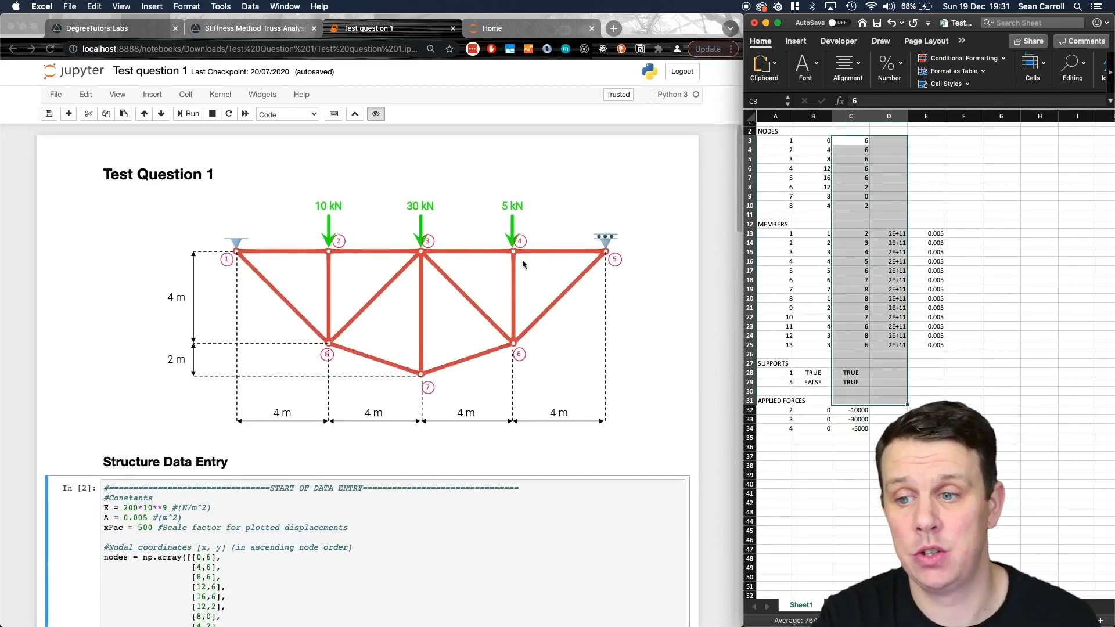
left_click(975, 196)
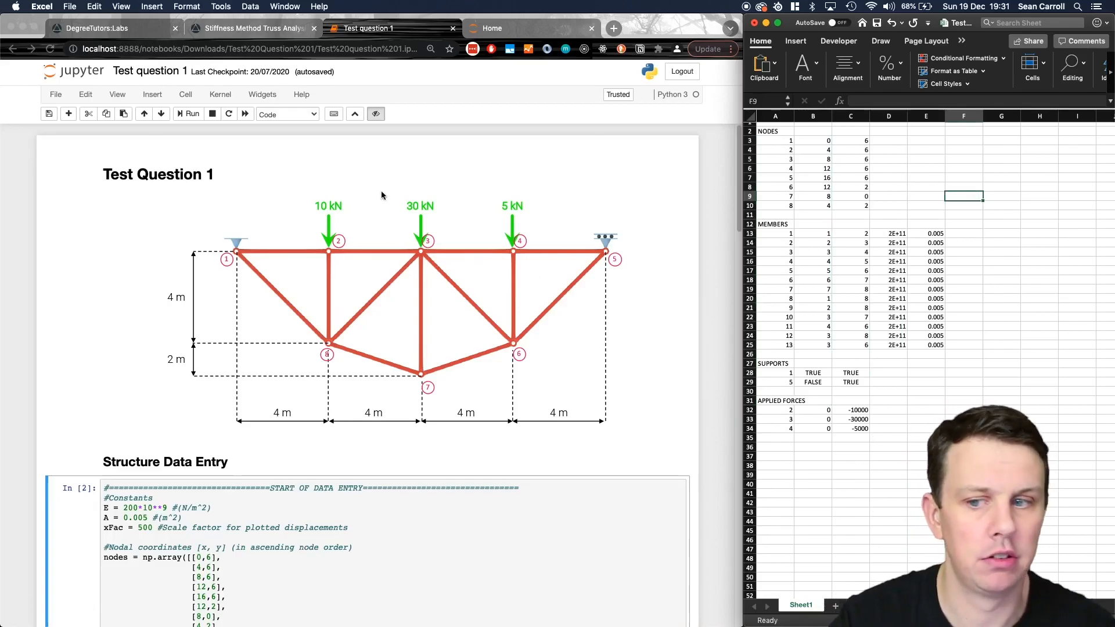
- Switch to the 2D Truss Analysis page and replace its nodal coordinates with the spreadsheet's NODES data for nodes 1 to 8
left_click(110, 28)
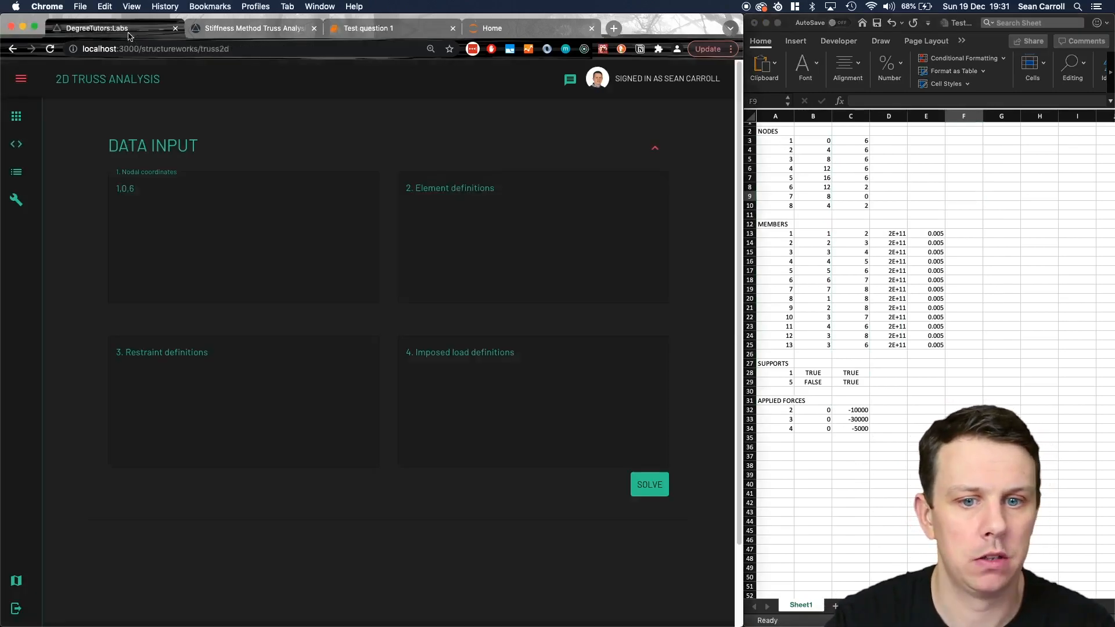
left_click(927, 230)
left_click_drag(779, 139, 860, 207)
key("super+c")
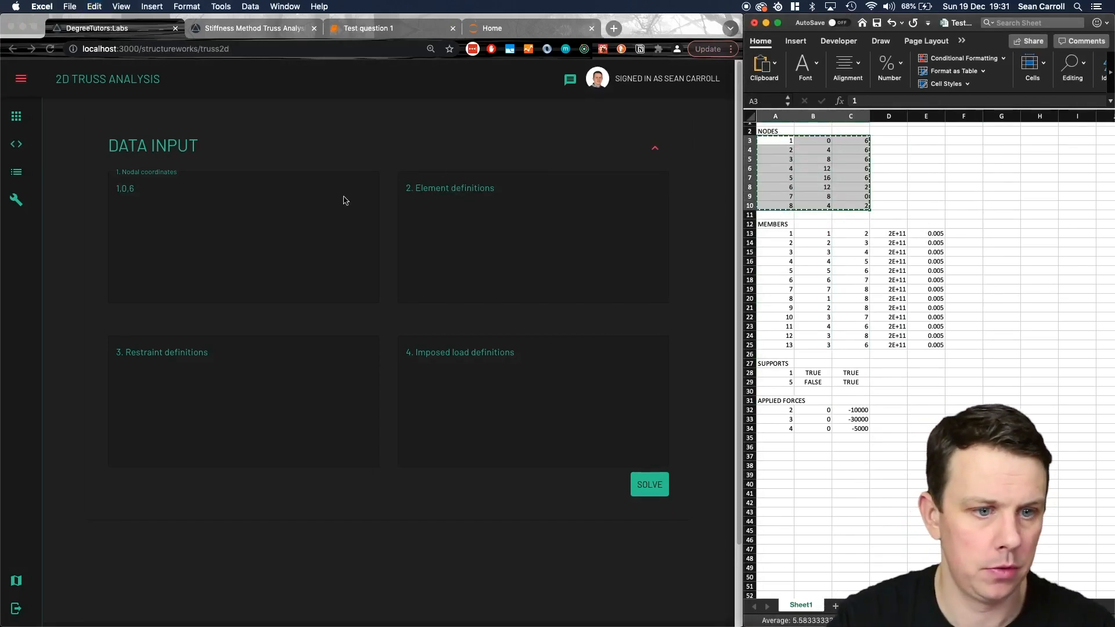
left_click(126, 204)
key("super+a")
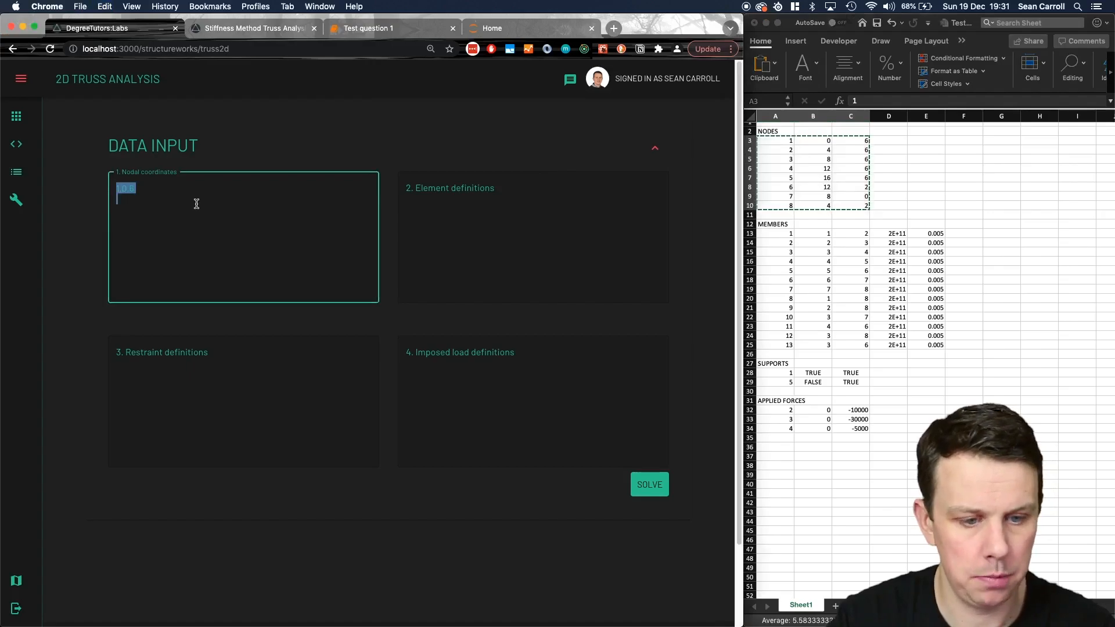
key("super+v")
- Copy the spreadsheet's MEMBERS data for all 13 members into the element definitions
left_click(936, 279)
left_click_drag(769, 233, 928, 343)
key("super+c")
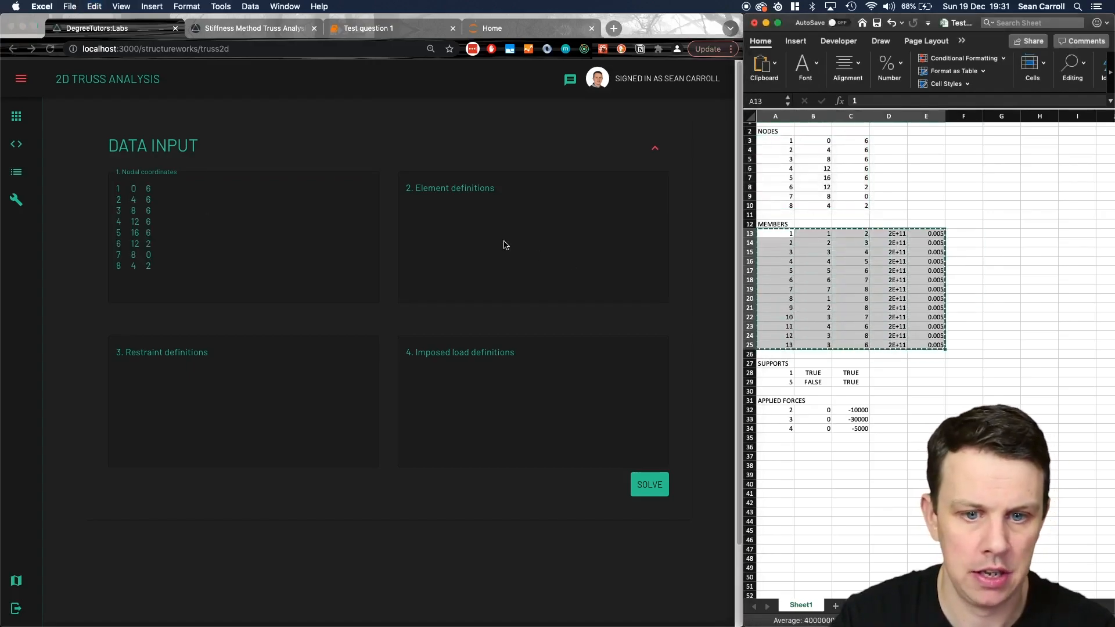
left_click(448, 219)
key("super+v")
- Copy the spreadsheet's SUPPORTS data for nodes 1 and 5 into the restraint definitions
left_click(988, 350)
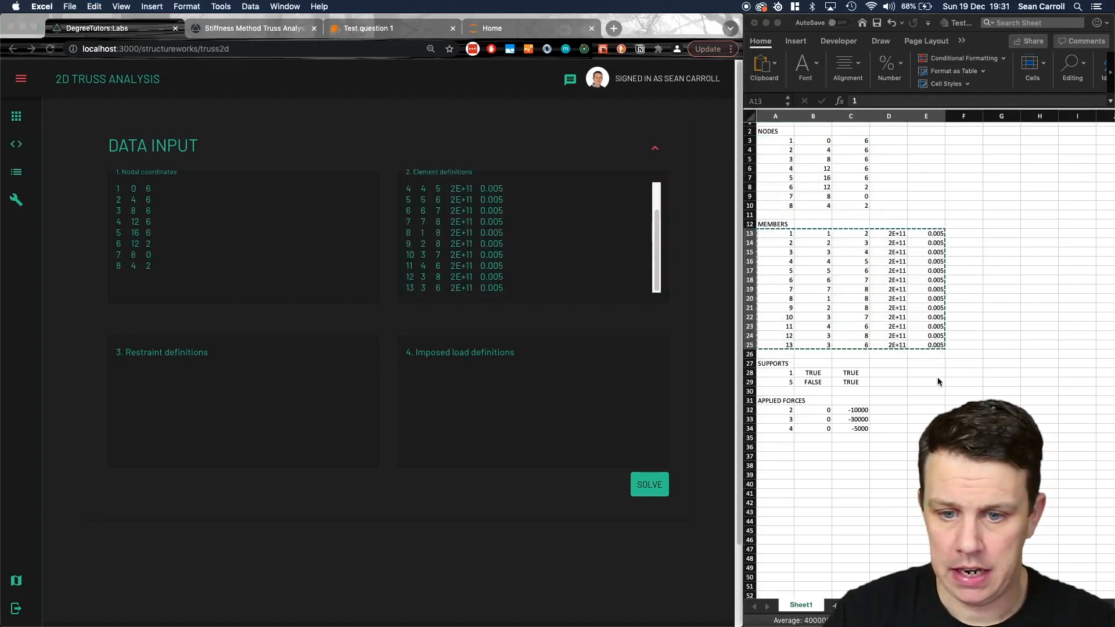
left_click_drag(780, 370, 853, 382)
key("super+c")
left_click(180, 388)
key("super+v")
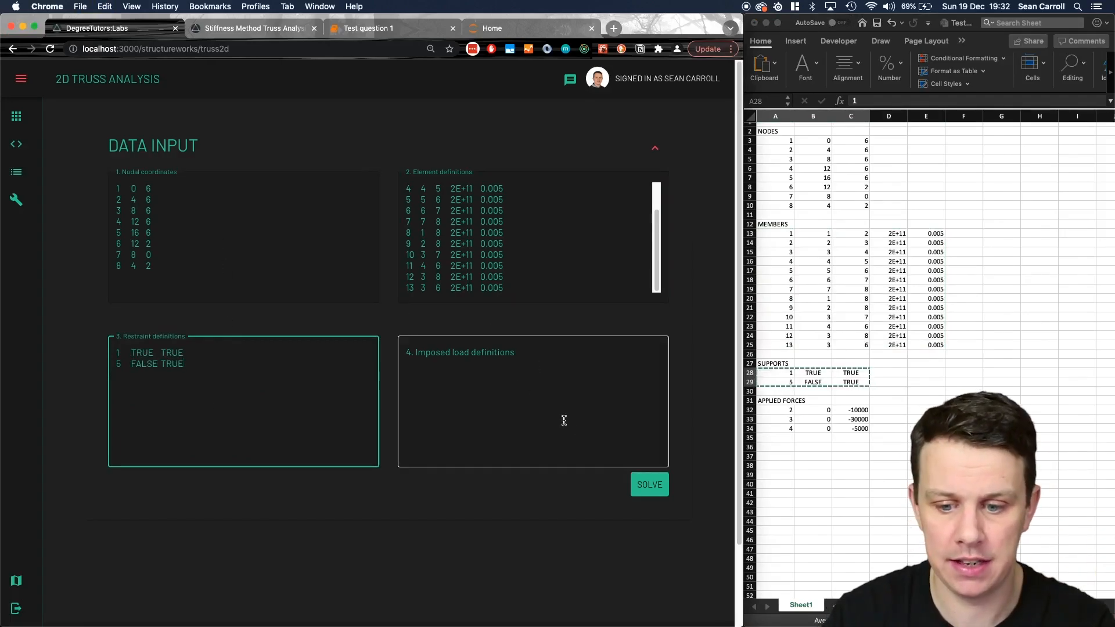
- Try to solve the truss without imposed loads, and try again after clearing the nodal coordinates
left_click(656, 489)
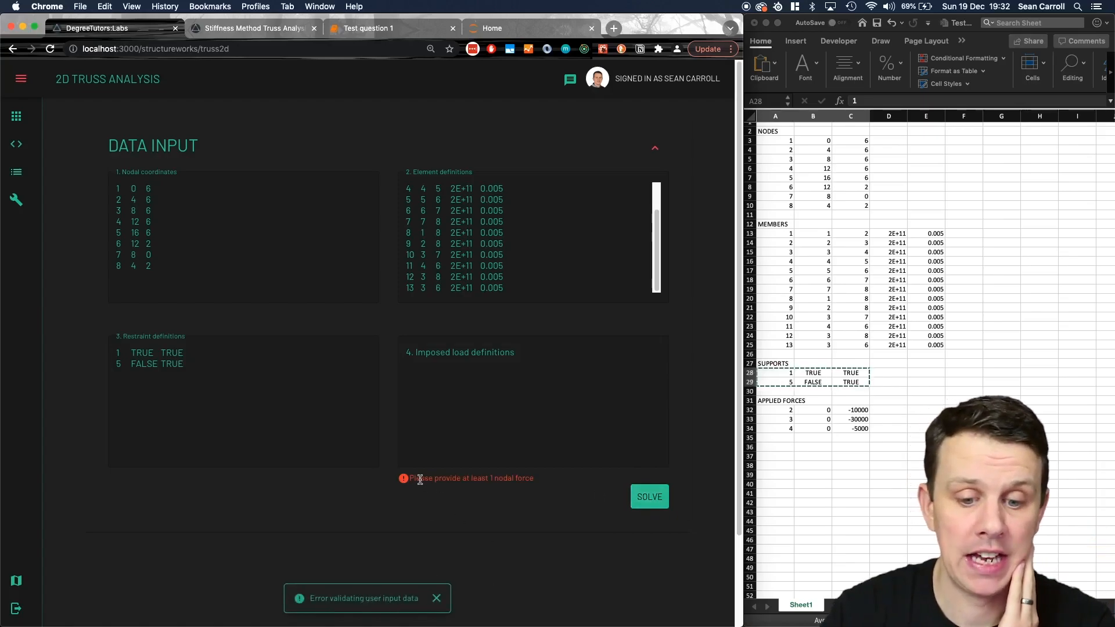
left_click_drag(421, 478, 524, 488)
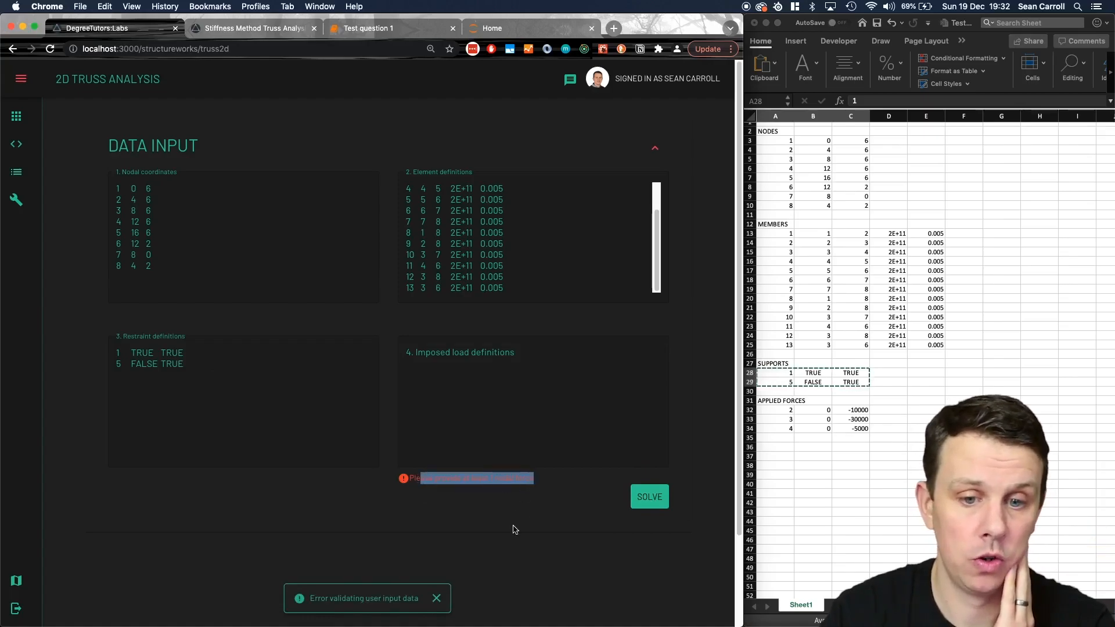
left_click(279, 231)
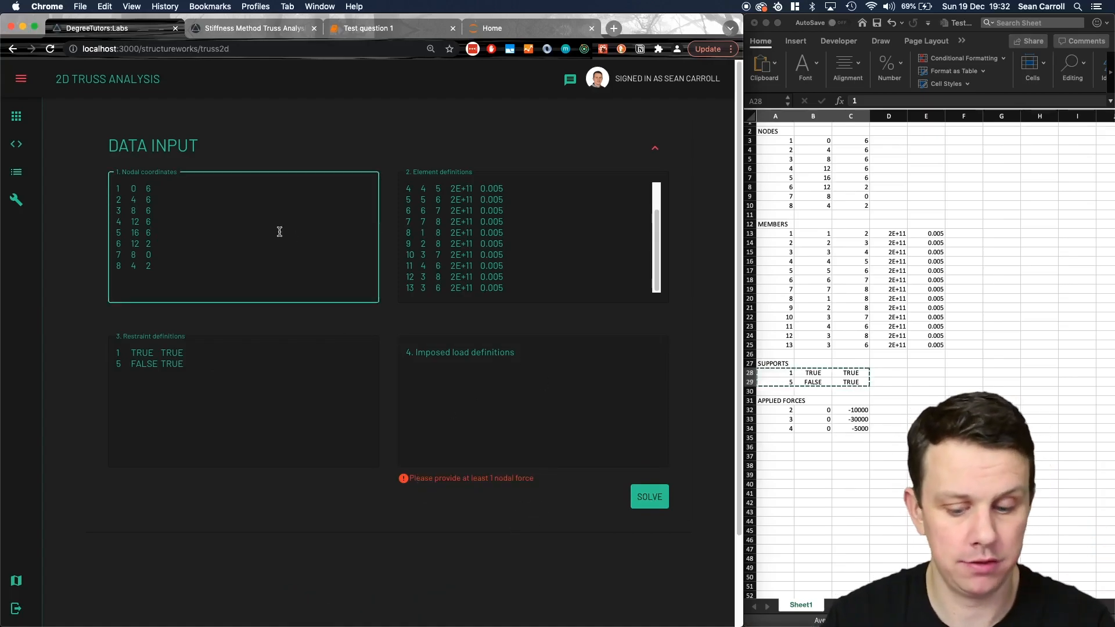
key("super+a")
key("BackSpace")
left_click(647, 501)
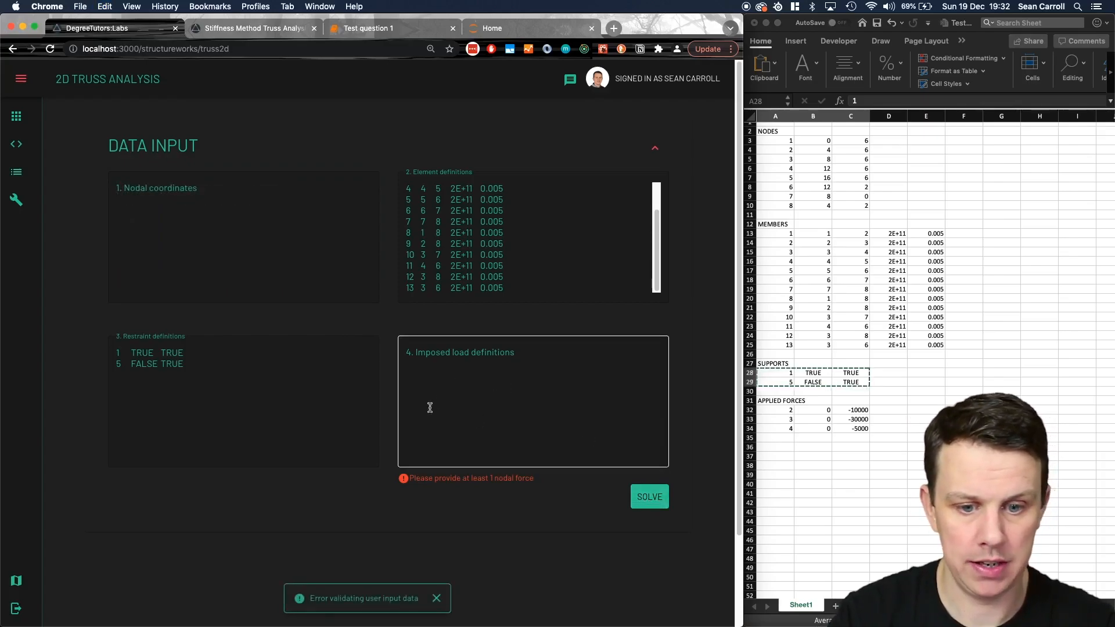
- Copy the spreadsheet's APPLIED FORCES data for nodes 2, 3 and 4 into the imposed load definitions
left_click(475, 388)
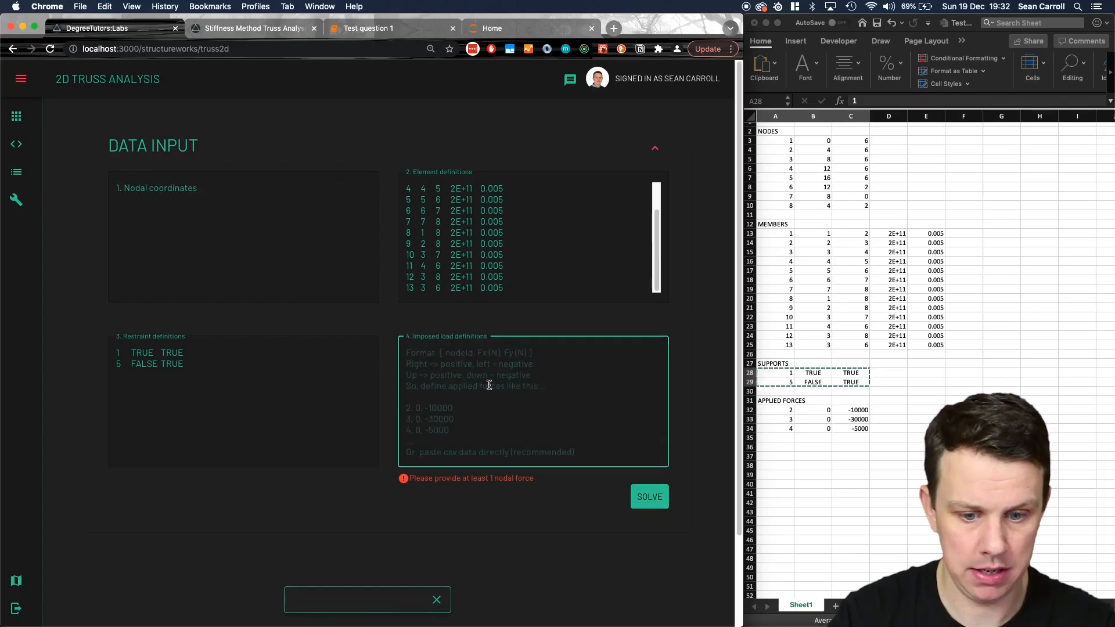
left_click(895, 388)
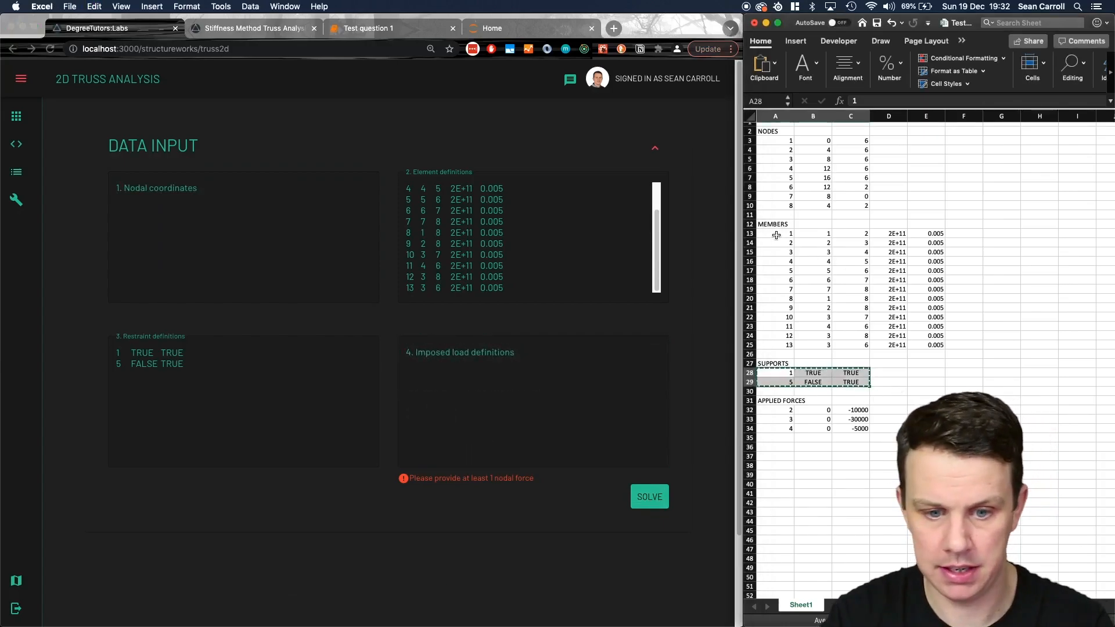
left_click_drag(777, 410, 856, 426)
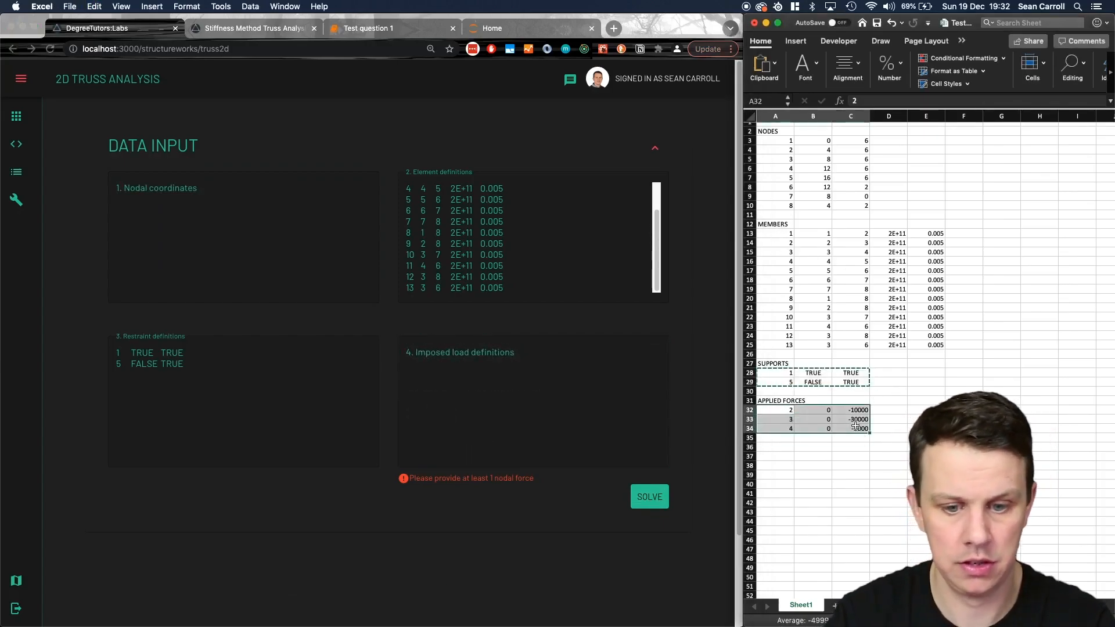
key("super+c")
left_click(466, 387)
key("super+v")
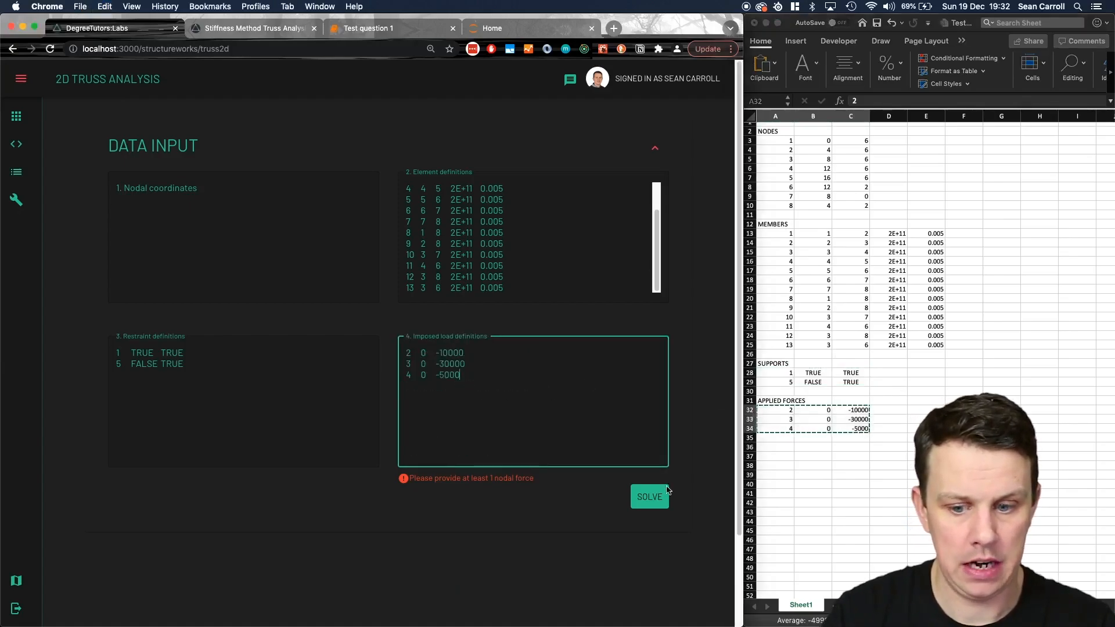
- Try to solve the truss without nodal coordinates and check the nodes referenced in the element definitions
left_click(650, 498)
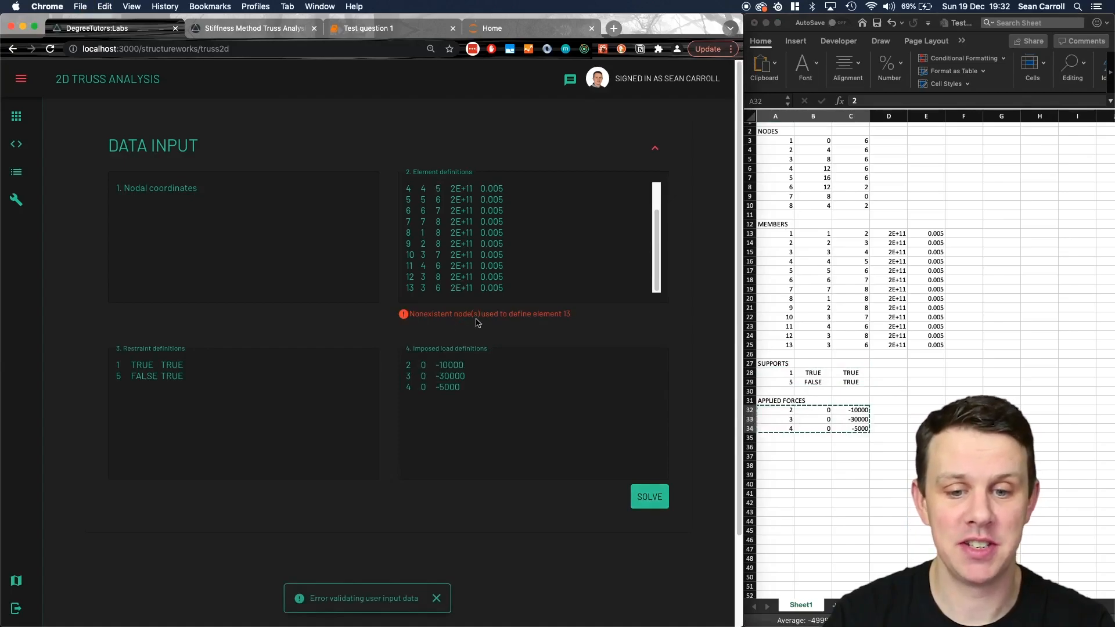
left_click(415, 189)
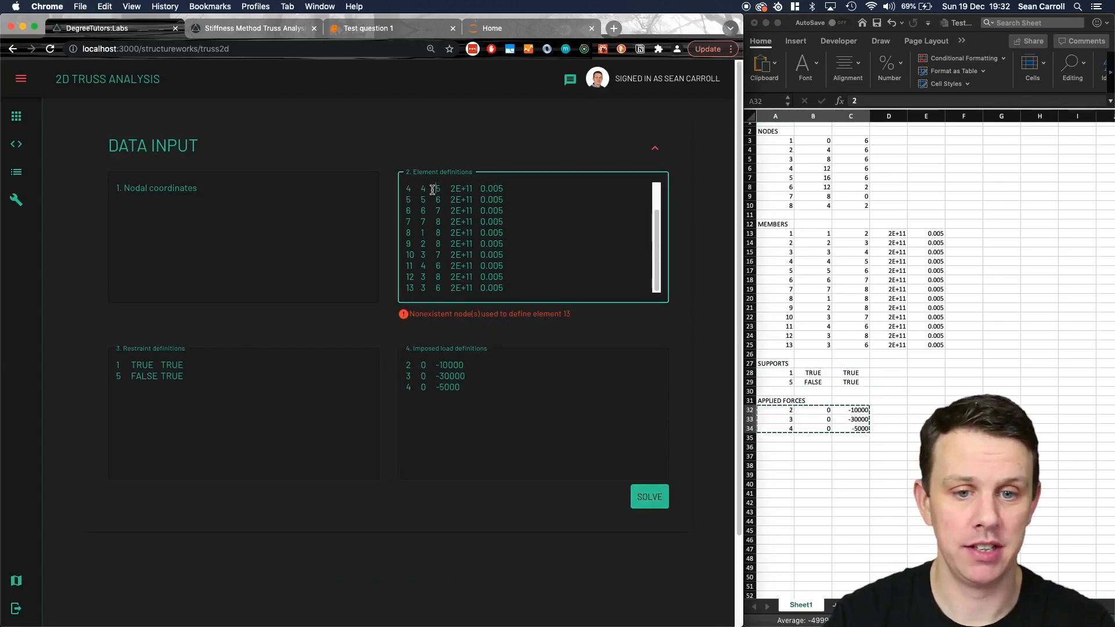
scroll(415, 192, "up", 3)
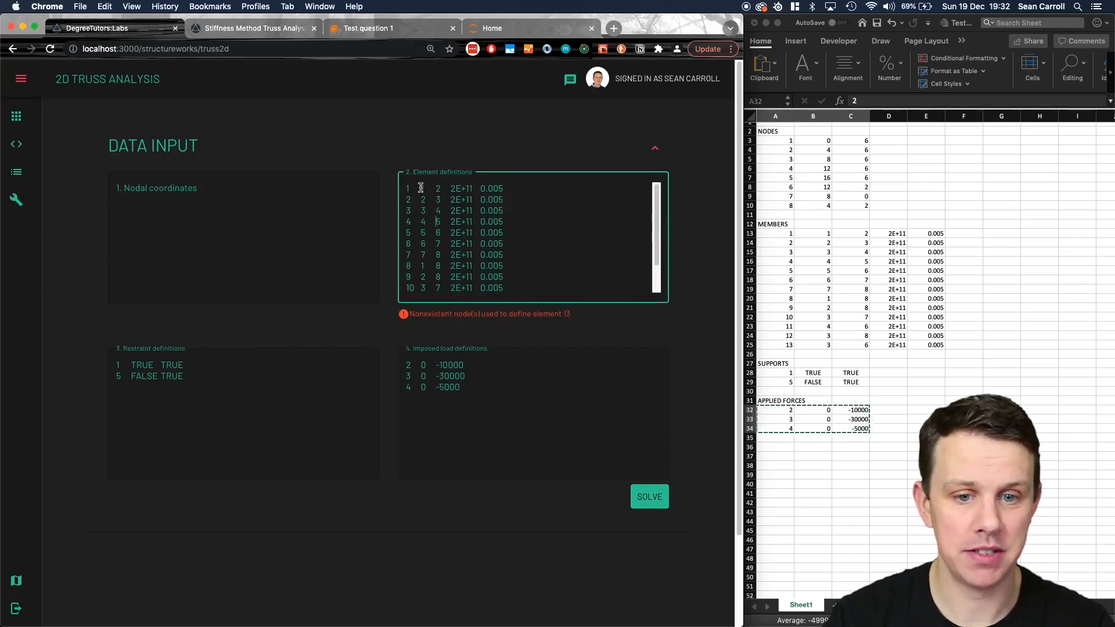
left_click(177, 235)
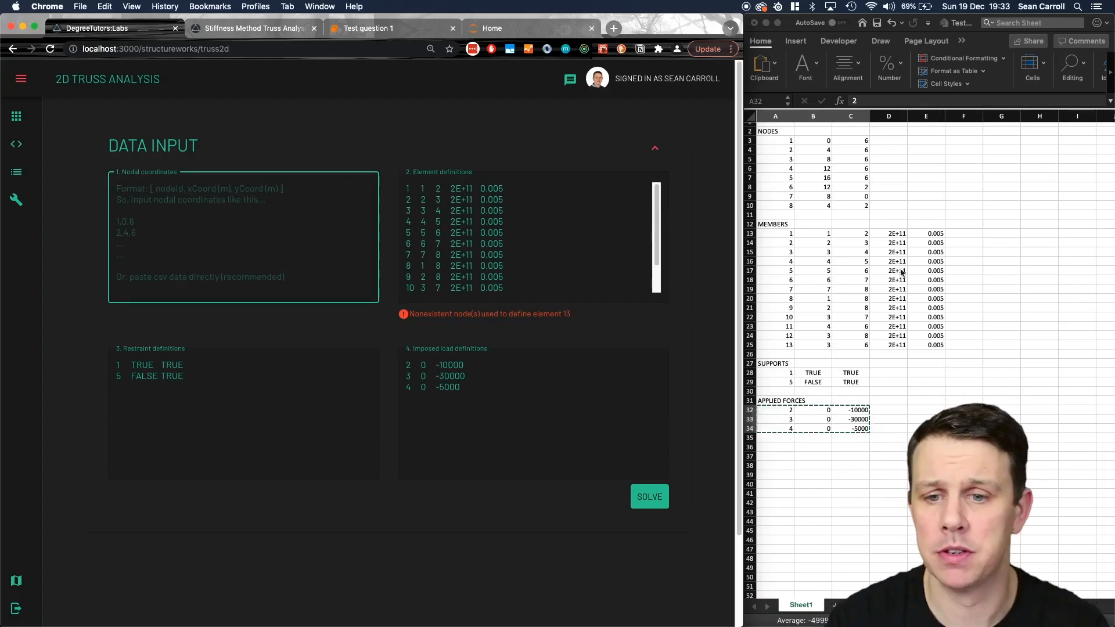
- Copy the spreadsheet's NODES data back into the empty nodal coordinates and solve the truss
left_click(913, 223)
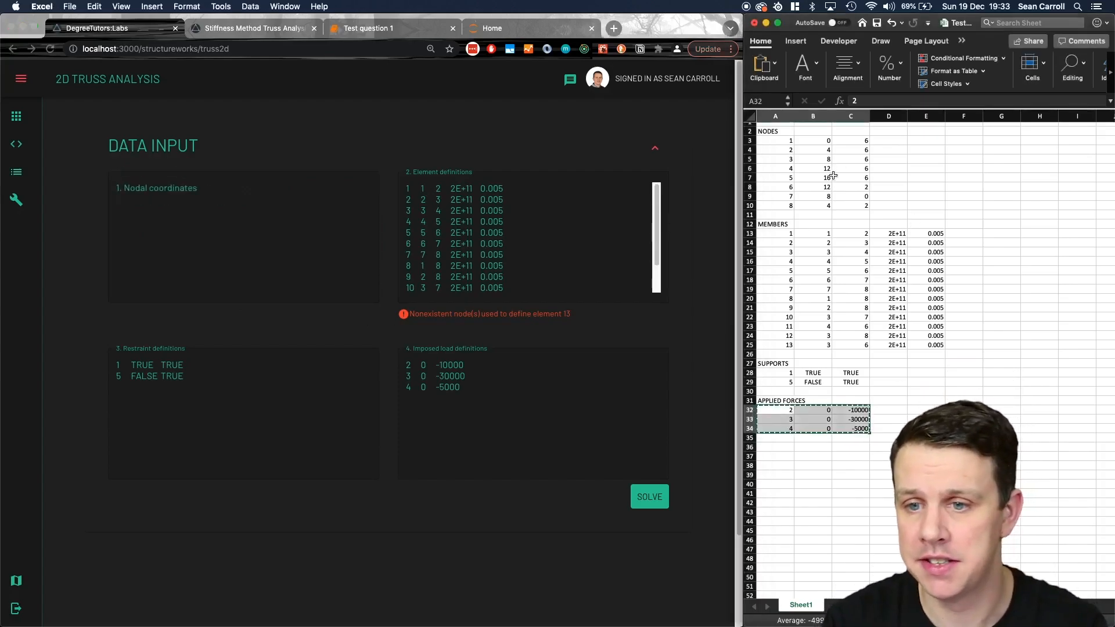
left_click_drag(782, 141, 842, 206)
key("super+c")
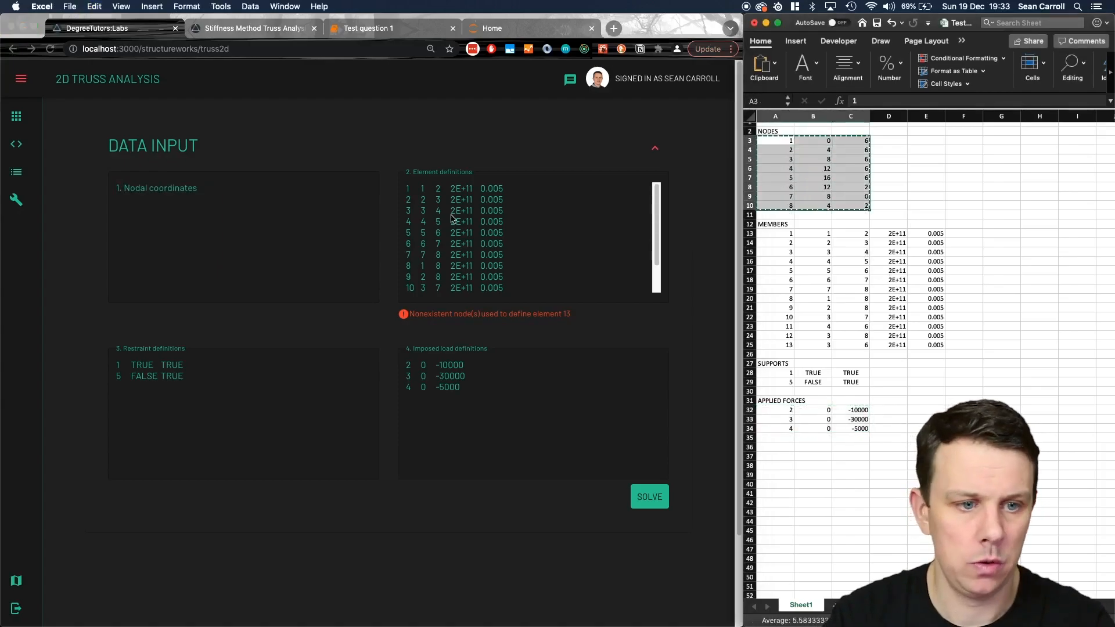
left_click(180, 220)
key("super+v")
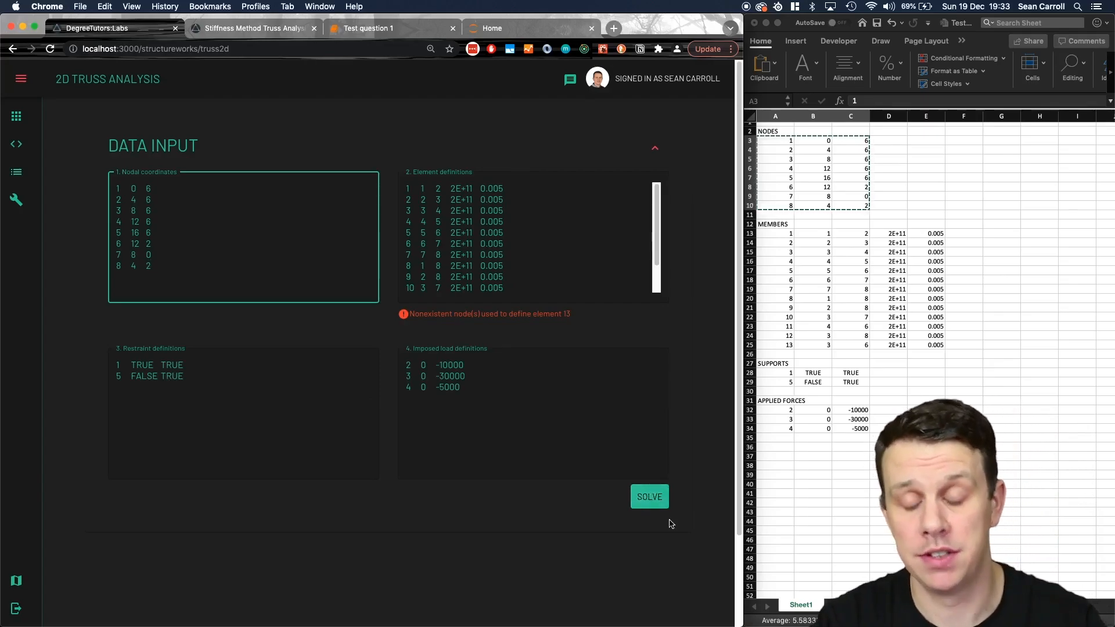
left_click(658, 498)
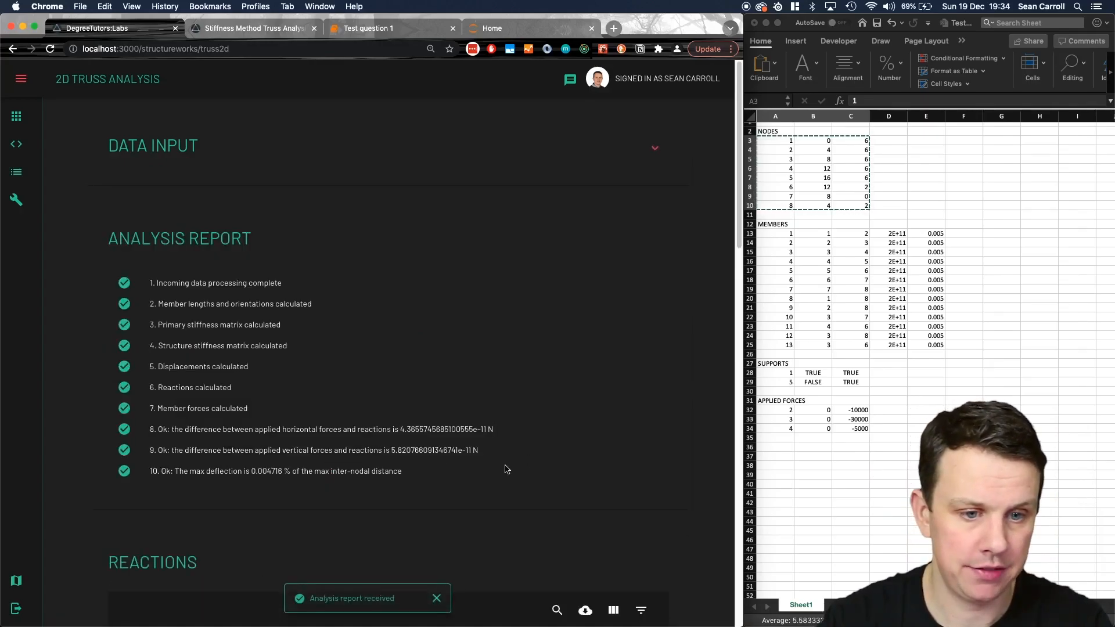
- Recheck the submitted data input, and examine the analysis report and the support reactions
left_click(658, 150)
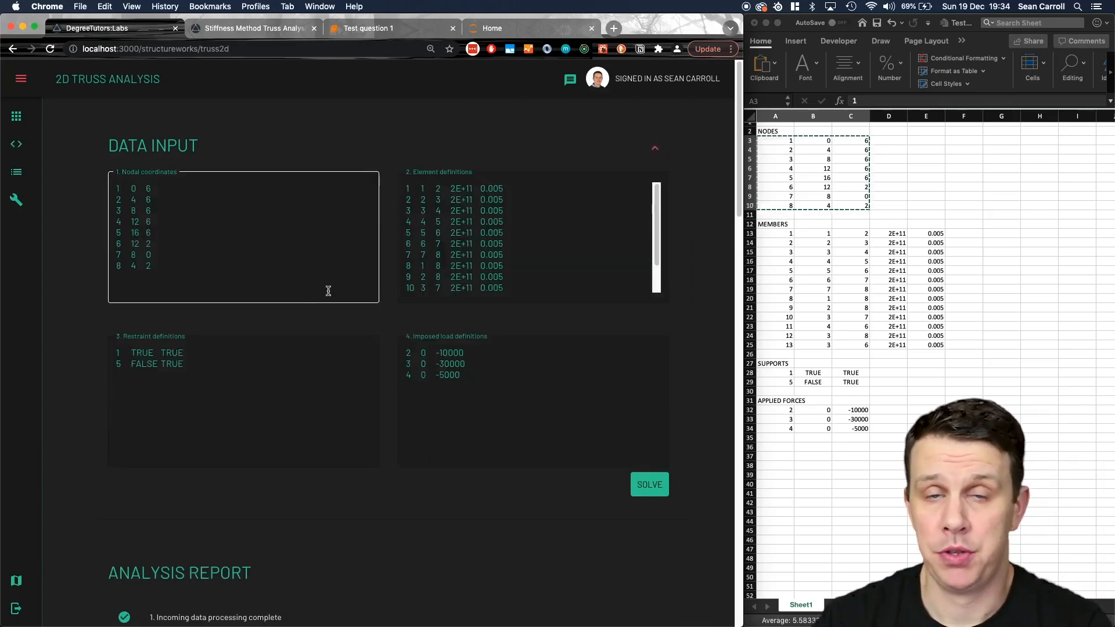
left_click(658, 150)
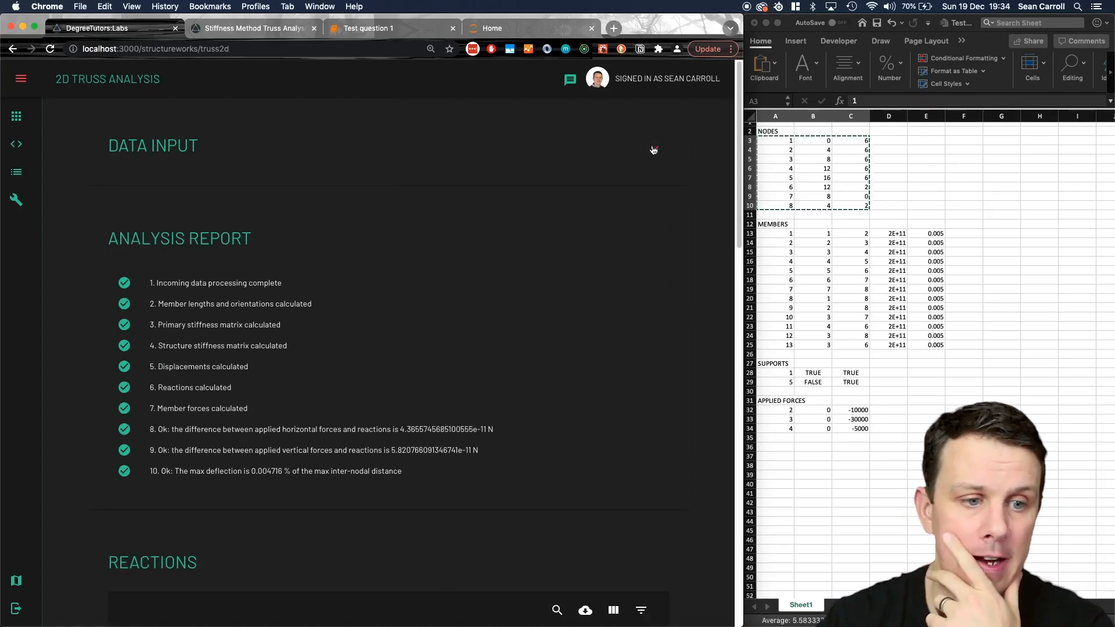
scroll(477, 237, "down", 3)
scroll(478, 236, "down", 6)
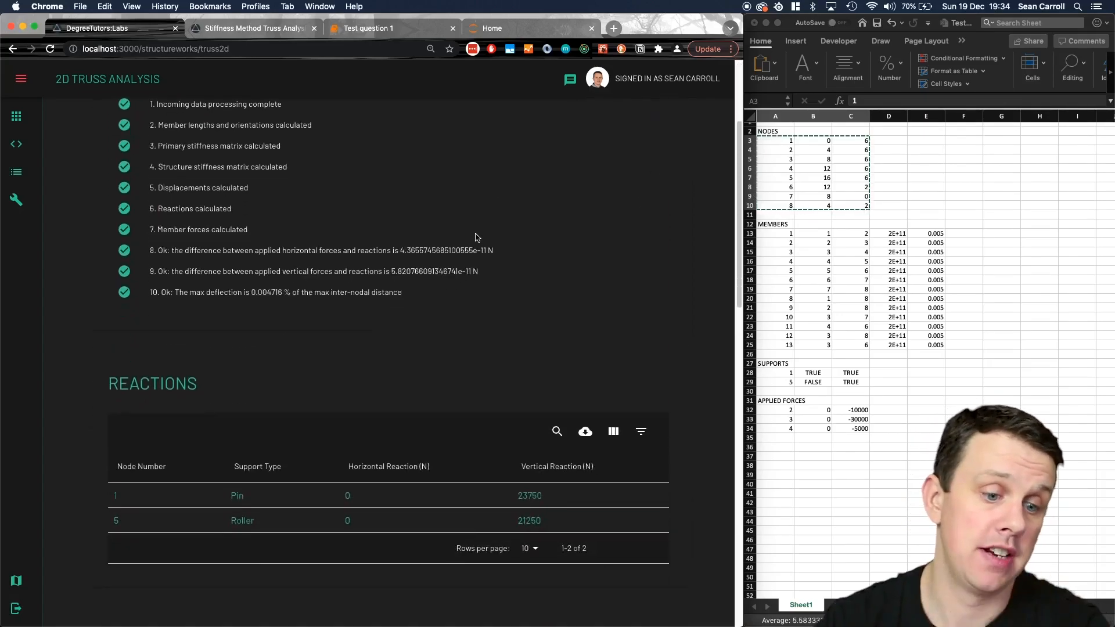
scroll(479, 235, "up", 10)
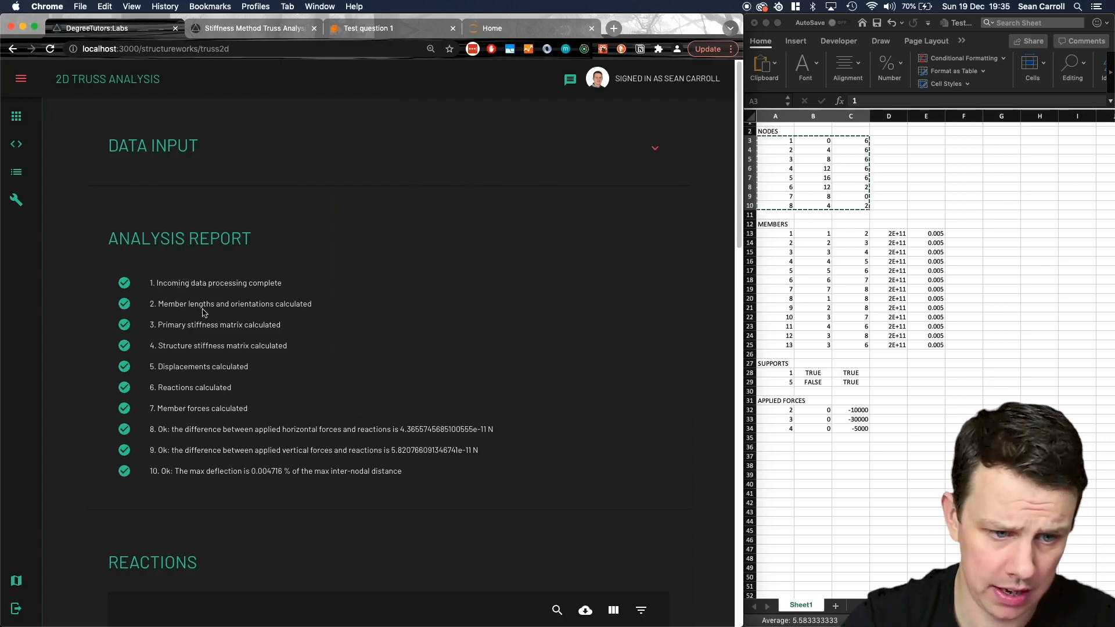
left_click_drag(187, 284, 244, 284)
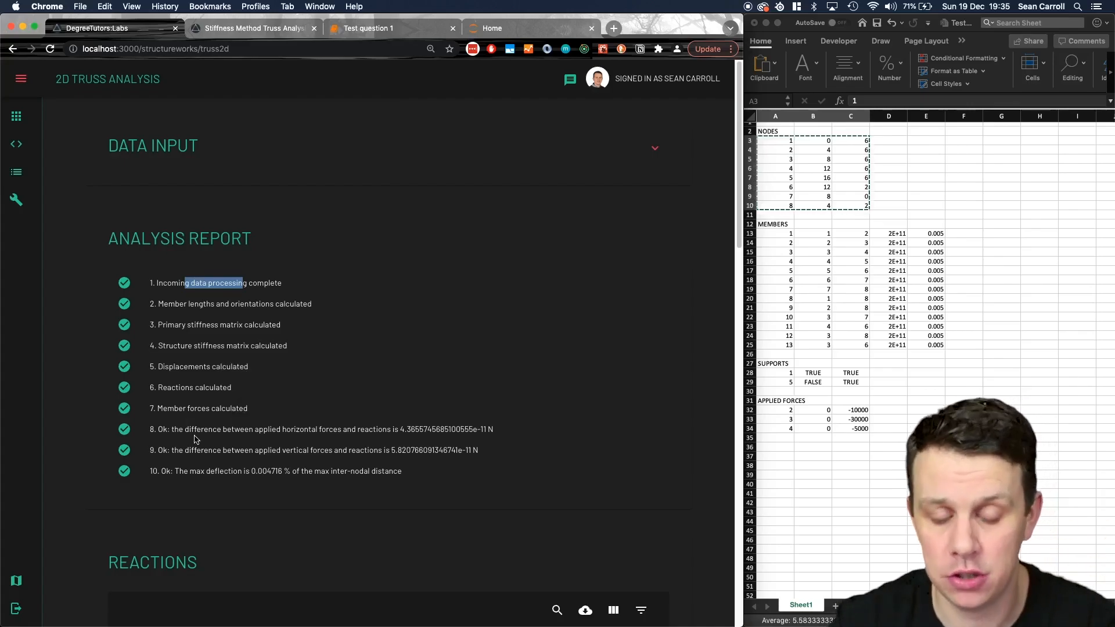
- Examine the analysis report's horizontal and vertical force balance checks and its maximum deflection check
left_click(401, 429)
left_click_drag(401, 429, 483, 430)
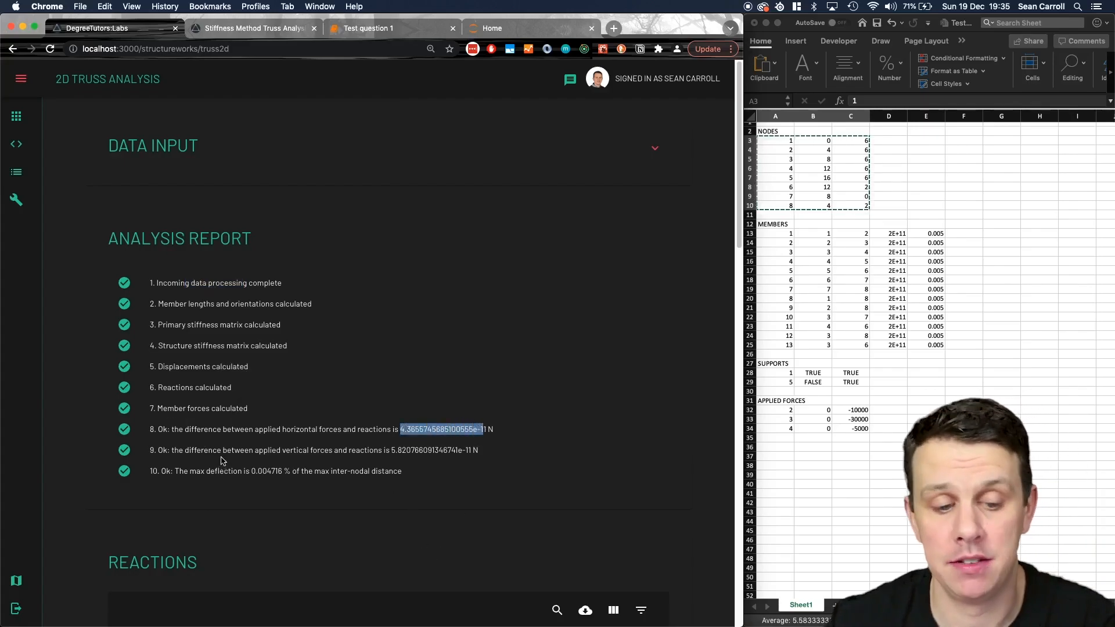
left_click_drag(217, 451, 337, 451)
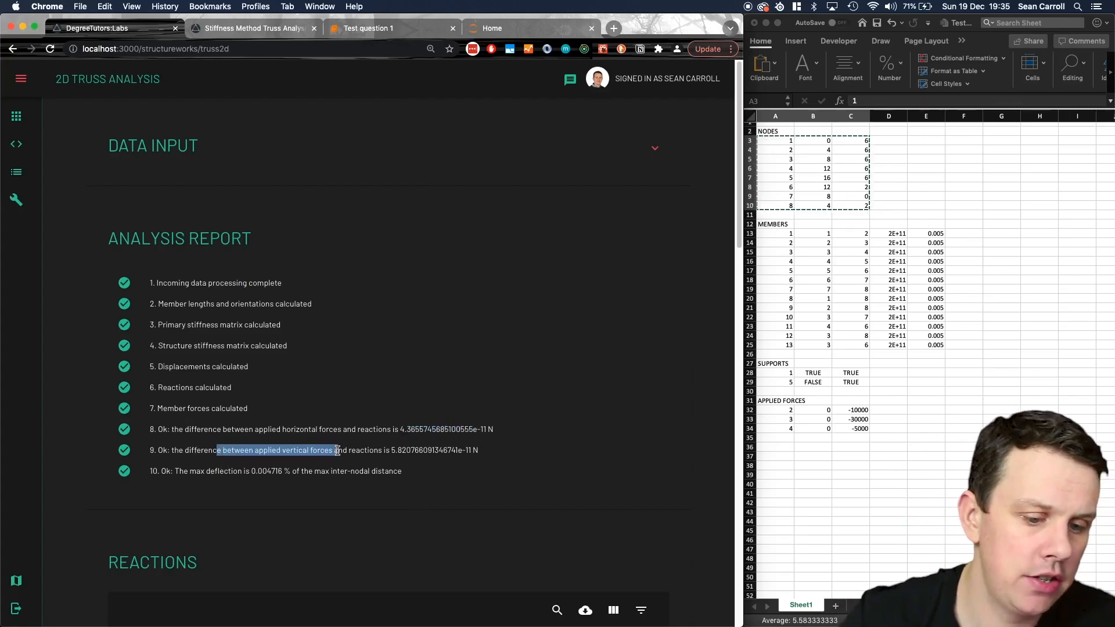
left_click_drag(190, 471, 275, 474)
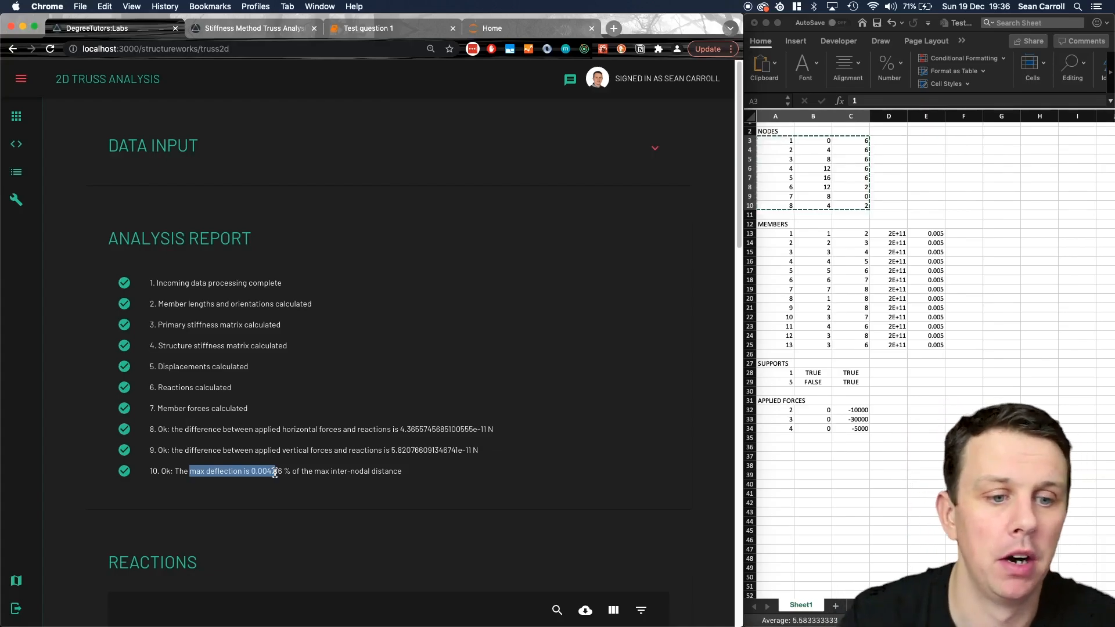
left_click_drag(275, 472, 270, 473)
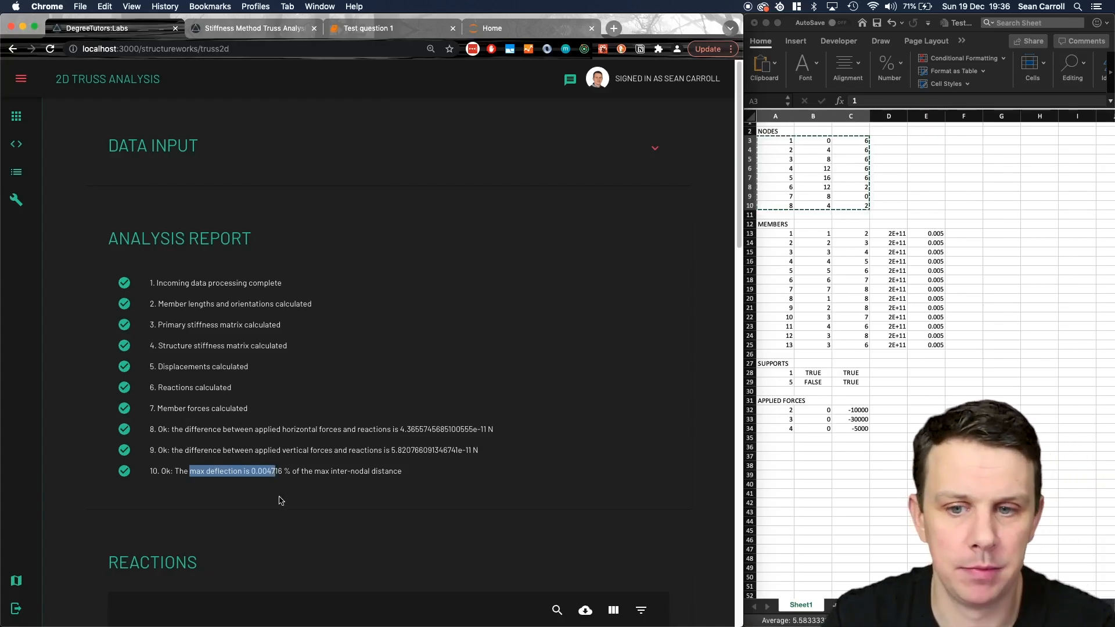
- Raise node 3's imposed load to -300000000 in the data input, solve the truss and check the analysis report
left_click(655, 149)
left_click(480, 361)
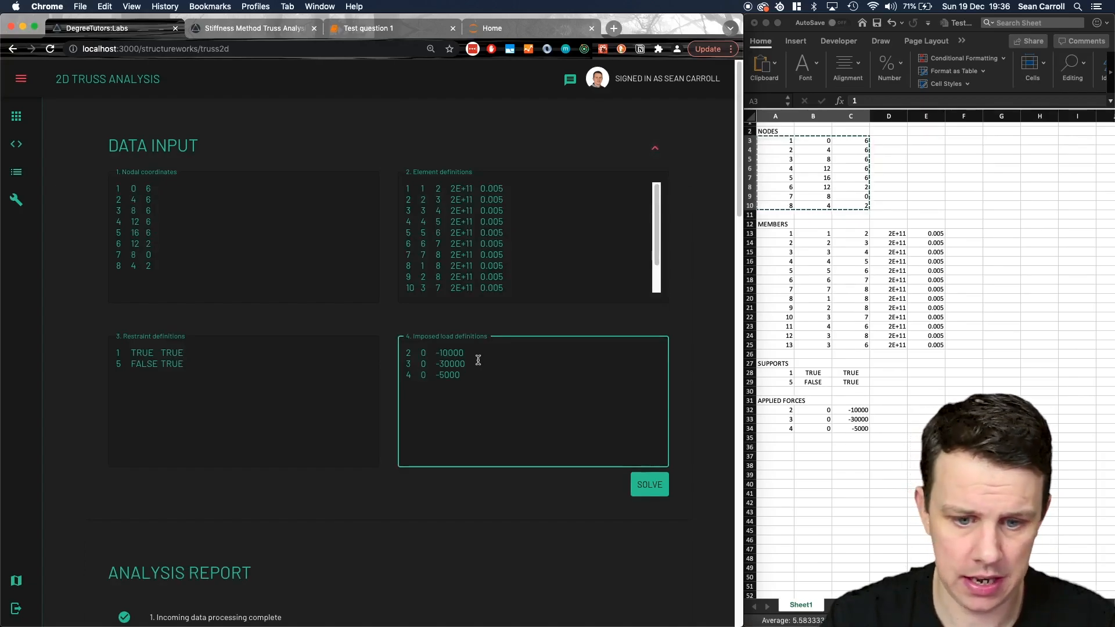
type("0000")
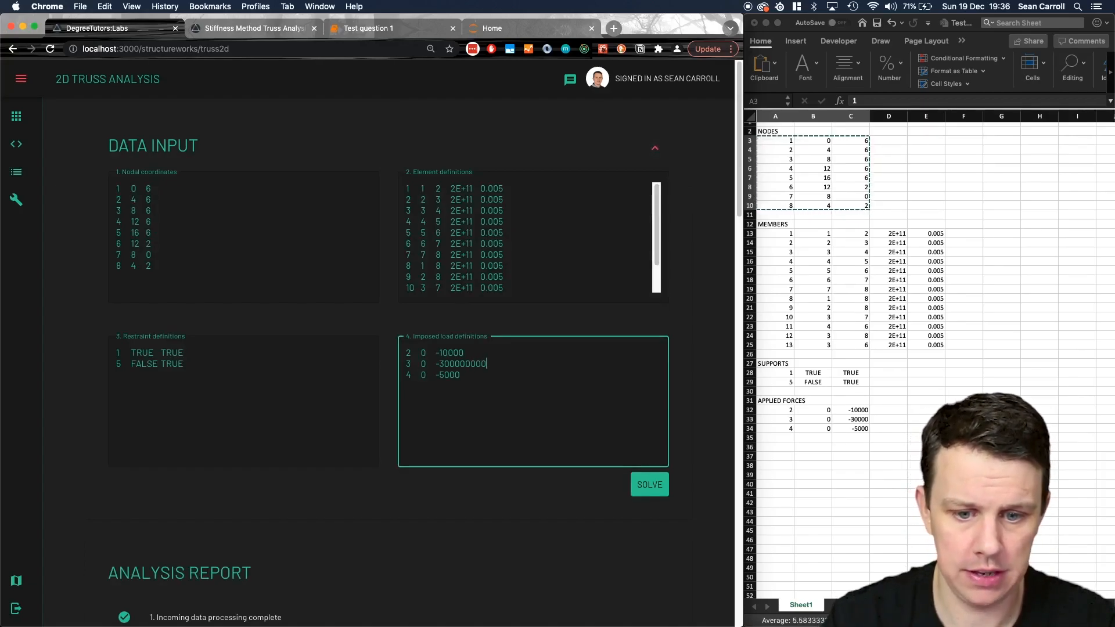
left_click(650, 484)
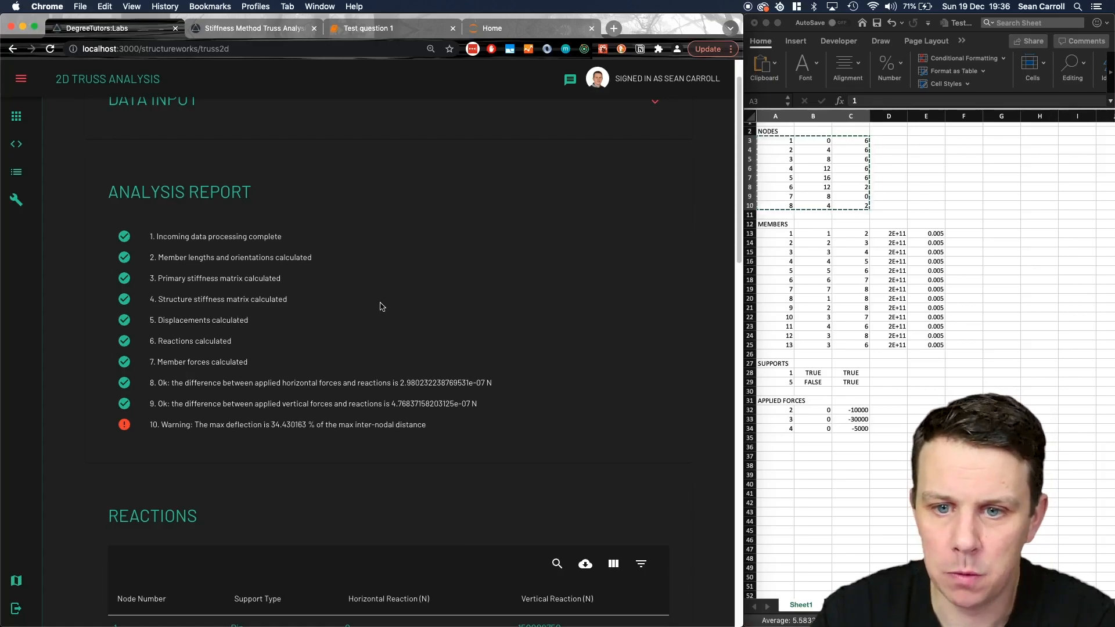
scroll(383, 309, "up", 2)
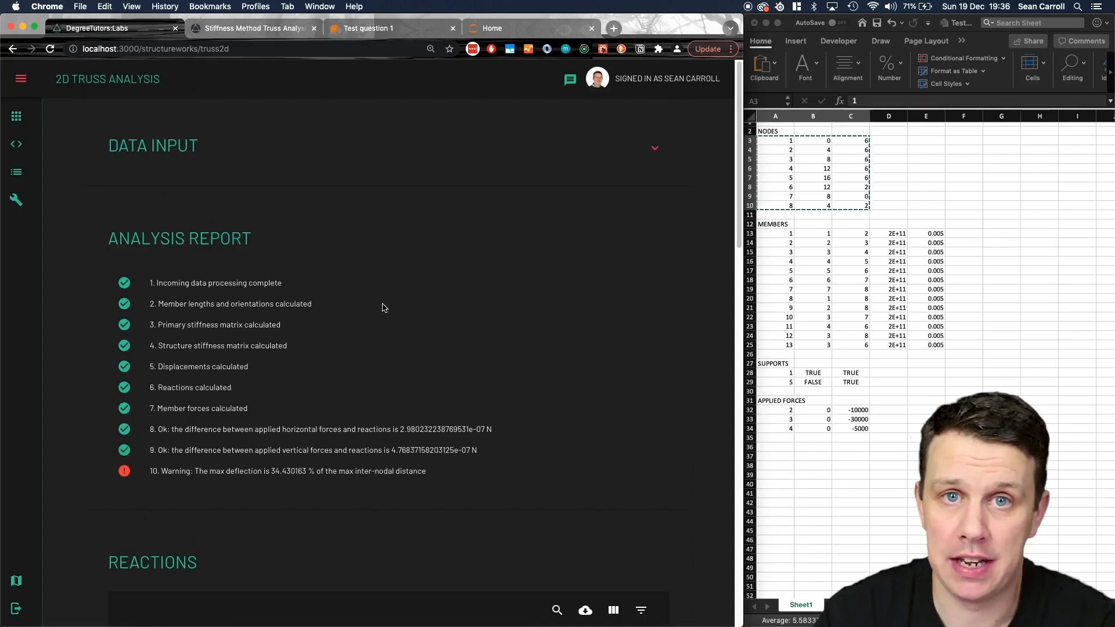
- Reopen the data input to review the element definitions, and examine the analysis report and support reactions
left_click(656, 150)
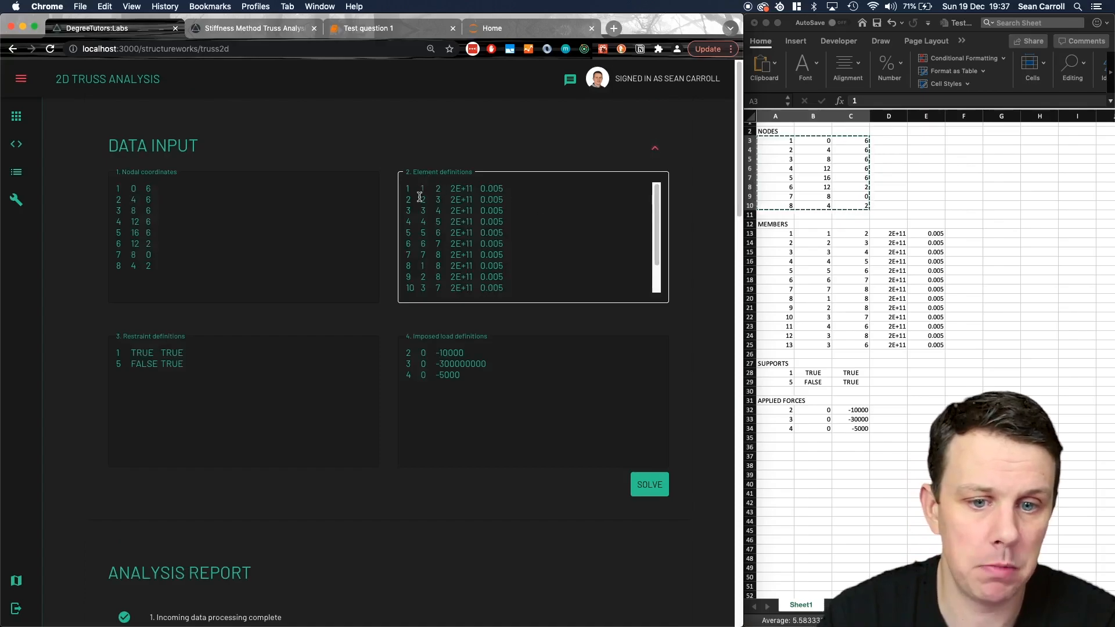
left_click_drag(410, 188, 506, 188)
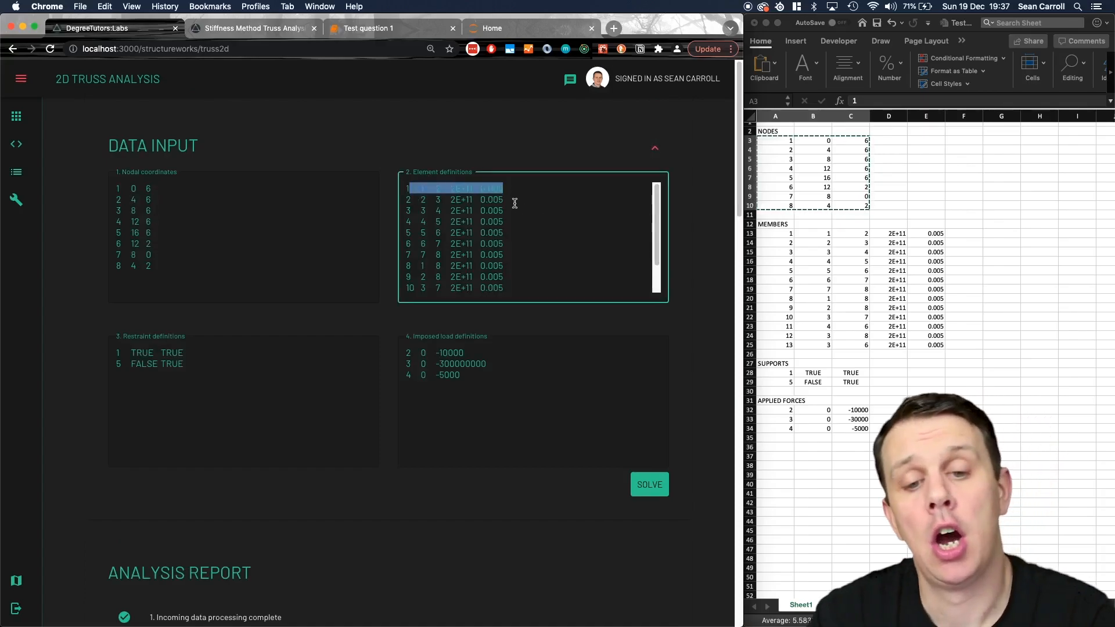
left_click(517, 193)
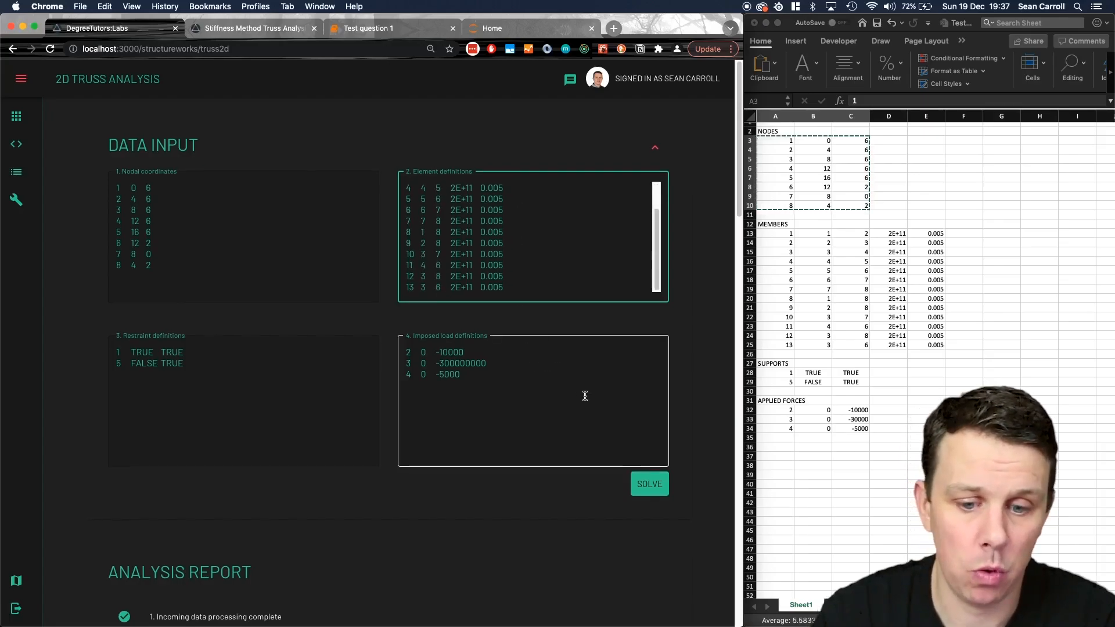
scroll(581, 400, "down", 4)
scroll(578, 408, "down", 1)
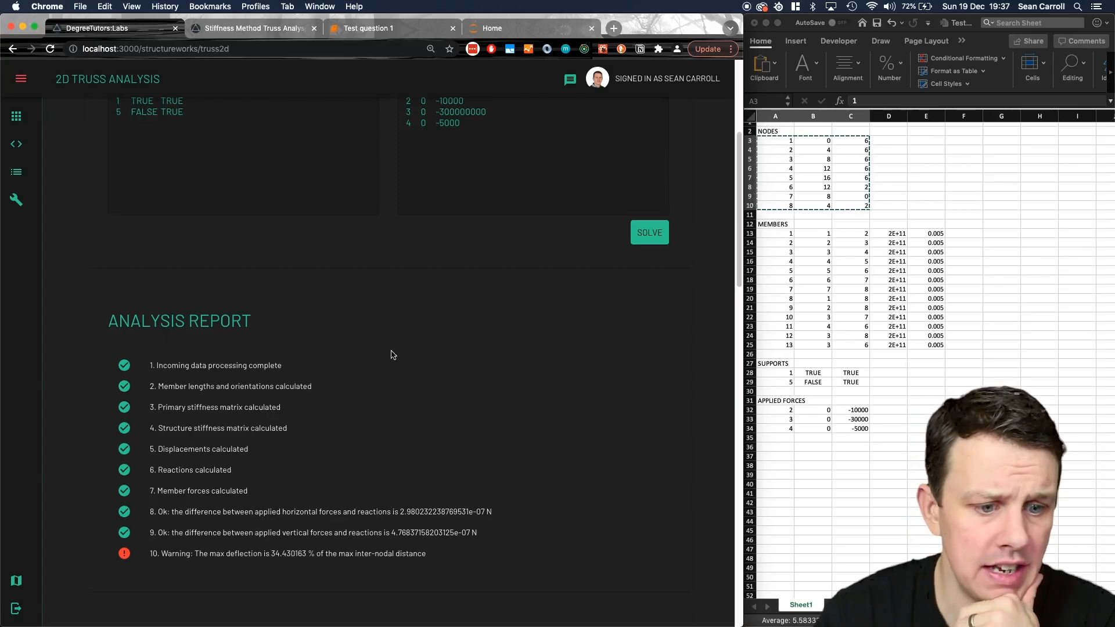
scroll(391, 352, "down", 3)
scroll(392, 355, "down", 6)
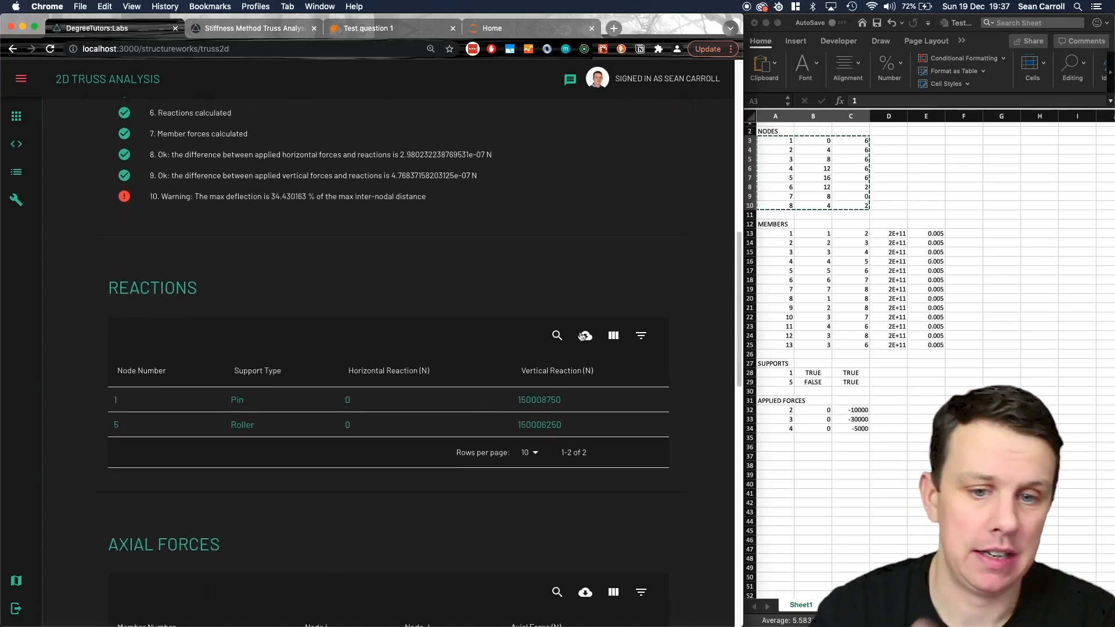
- Set node 3's imposed load back to -30000 and solve the truss again
scroll(563, 355, "up", 14)
left_click(499, 315)
key("BackSpace")
key("BackSpace")
key("BackSpace")
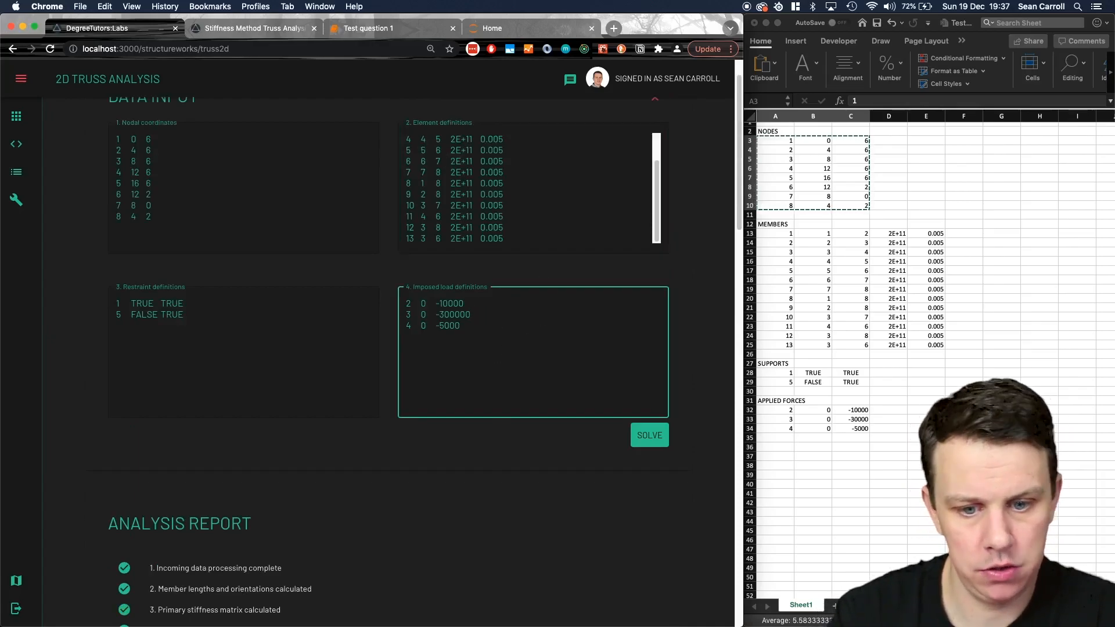
key("BackSpace")
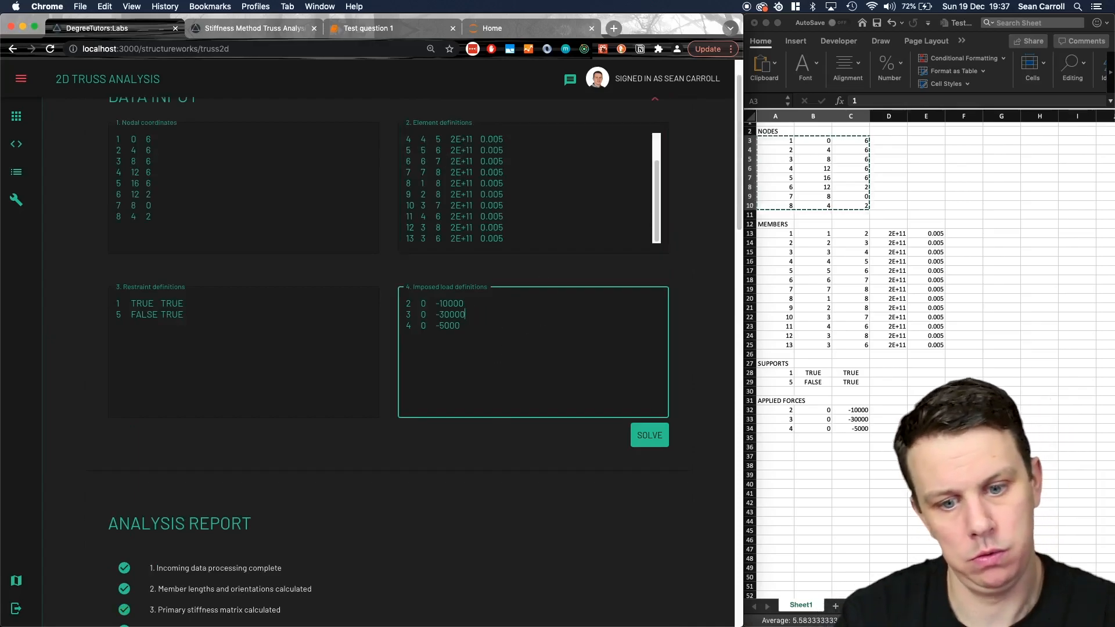
left_click(652, 436)
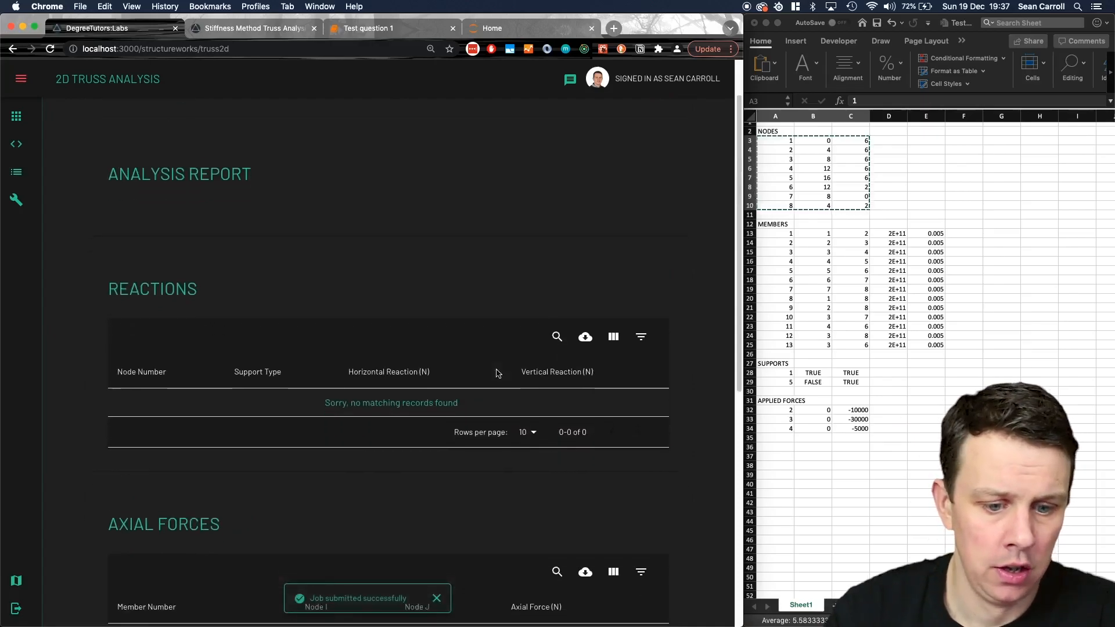
- Compare the support reactions with the summary output of the Test question 1 Jupyter notebook
scroll(506, 294, "down", 4)
scroll(505, 294, "down", 2)
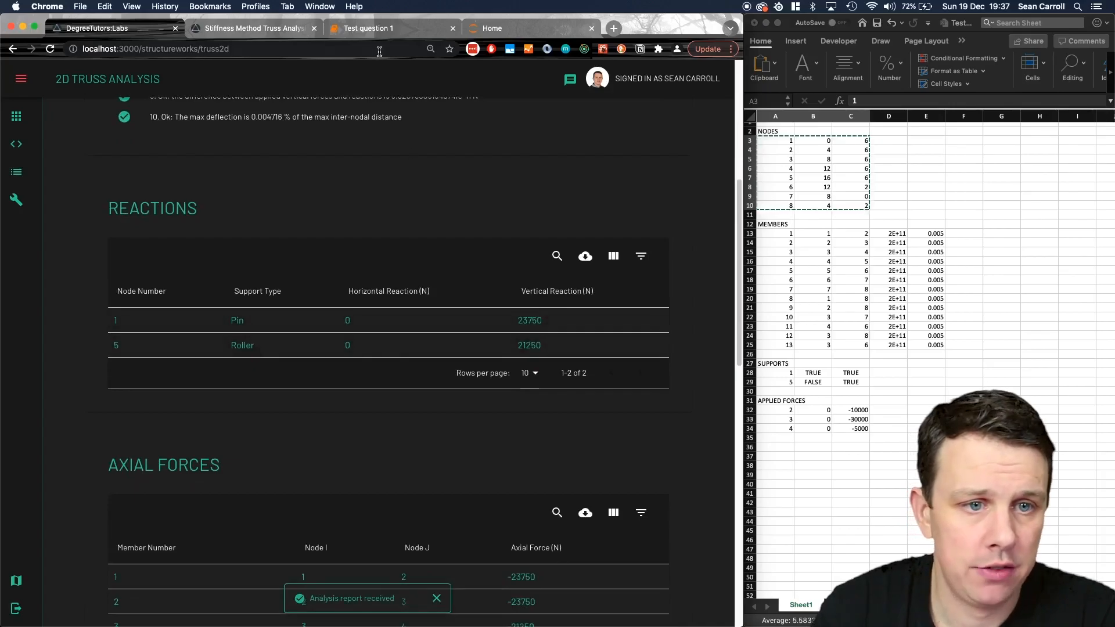
left_click(366, 29)
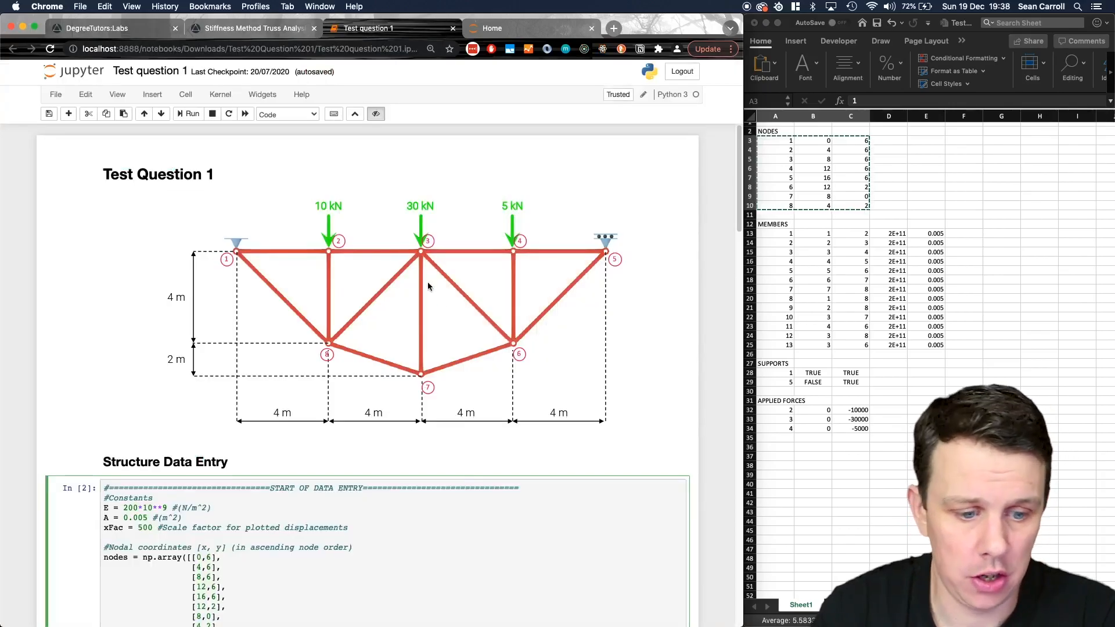
scroll(421, 274, "down", 15)
scroll(446, 317, "down", 15)
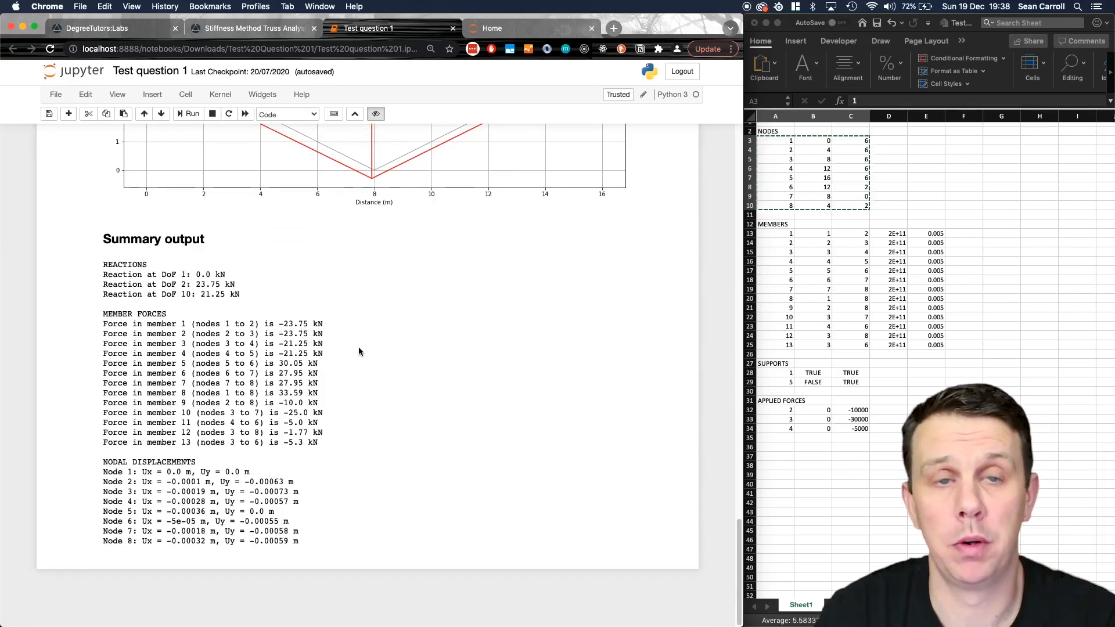
left_click(146, 27)
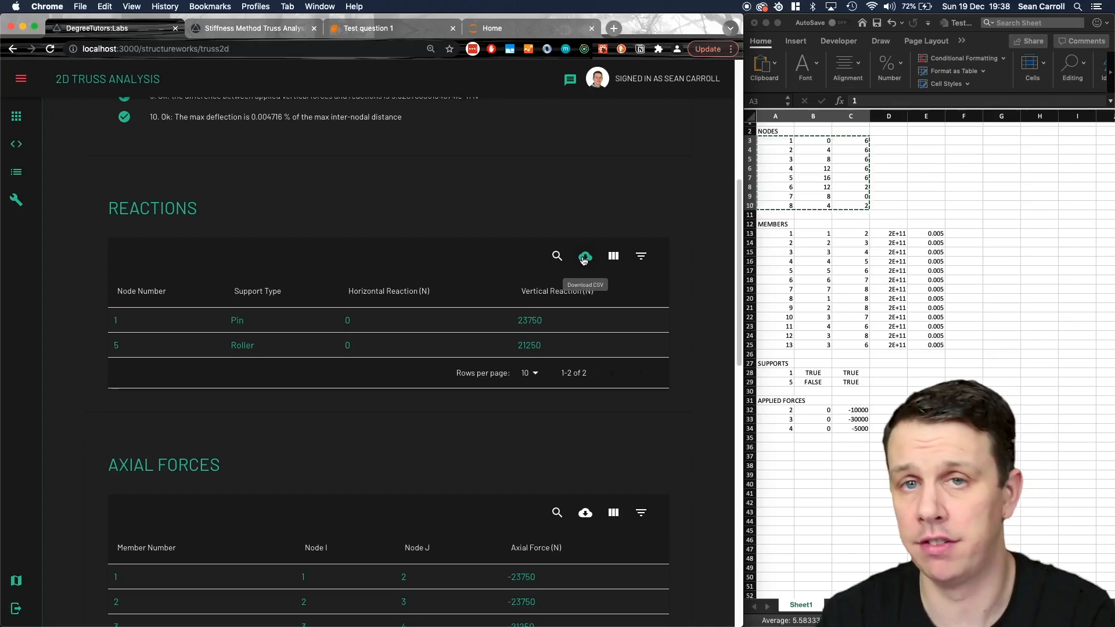
- Sort the axial forces table by axial force in descending order and review the nodal displacements
scroll(583, 260, "down", 5)
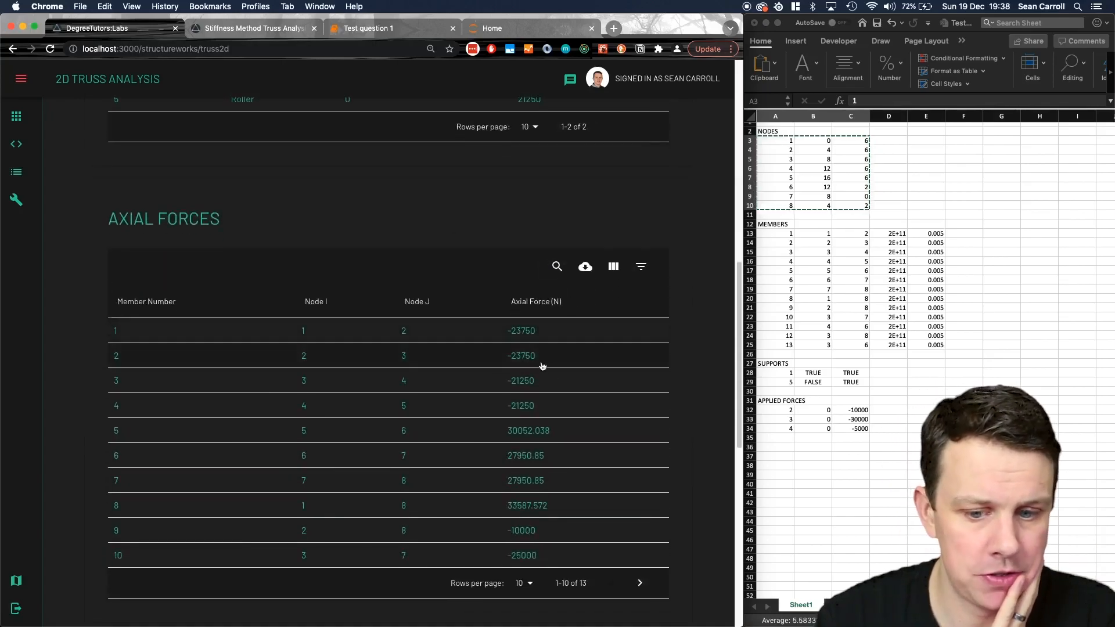
scroll(583, 383, "down", 3)
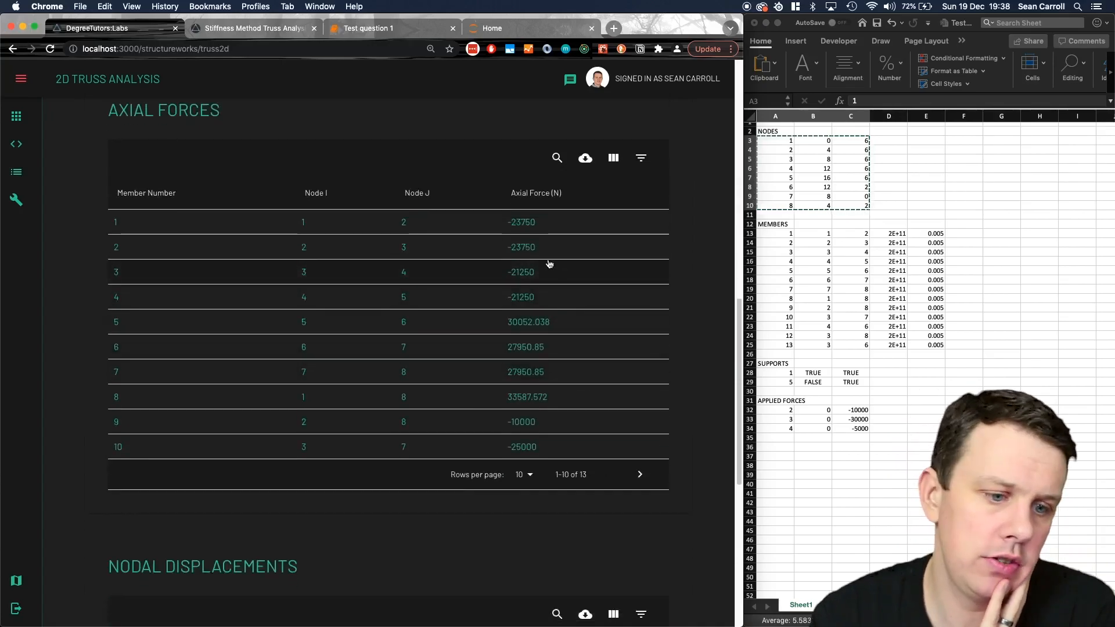
left_click(546, 195)
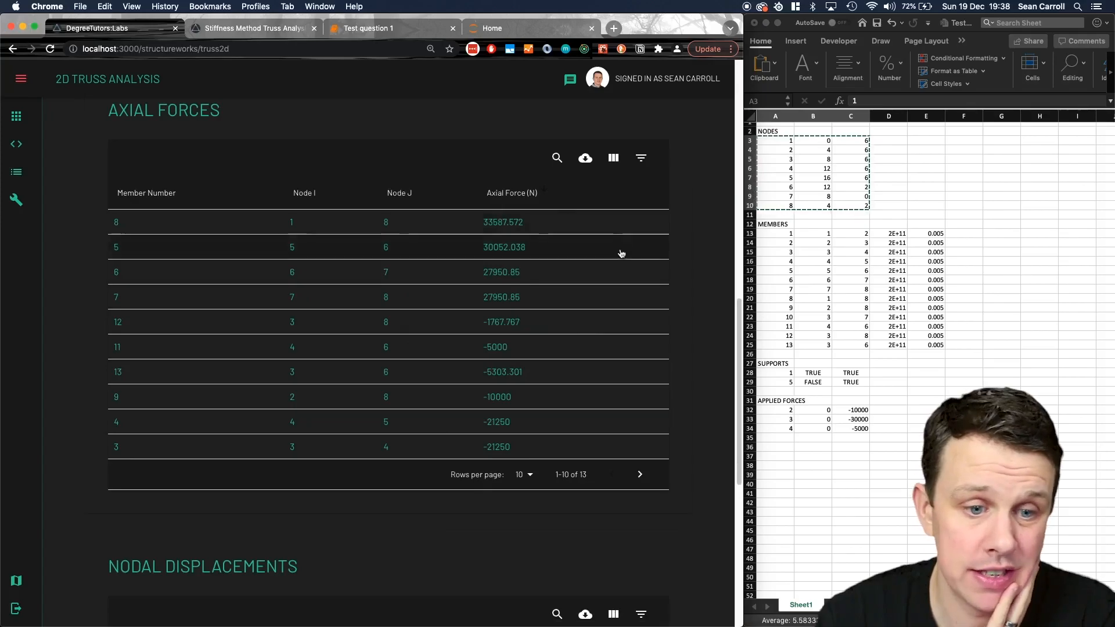
scroll(554, 323, "down", 3)
scroll(555, 322, "down", 5)
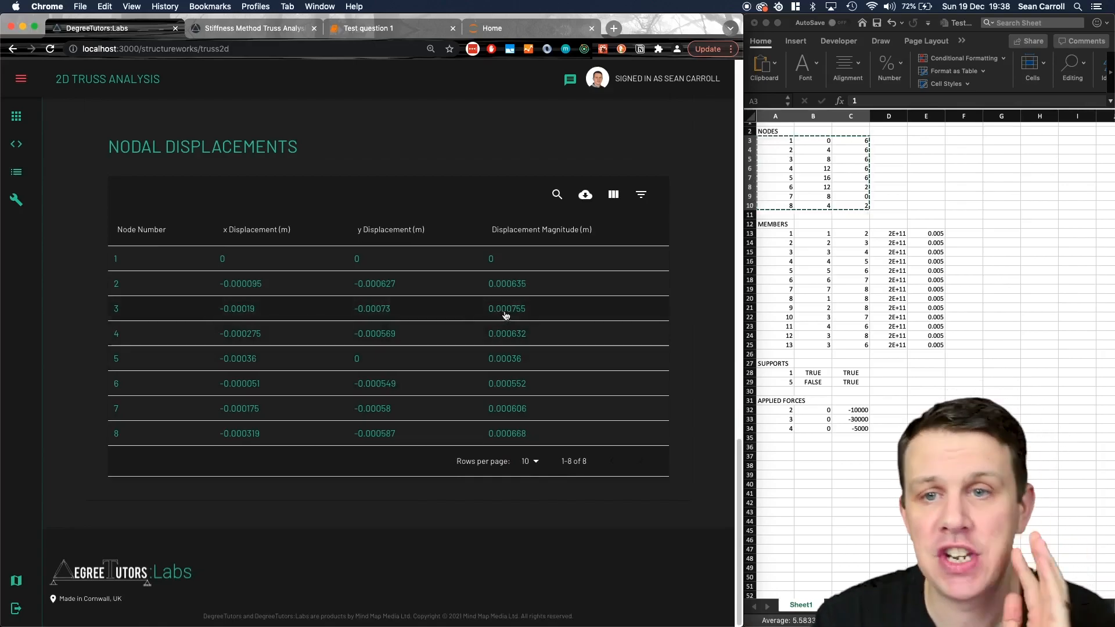
scroll(503, 319, "up", 10)
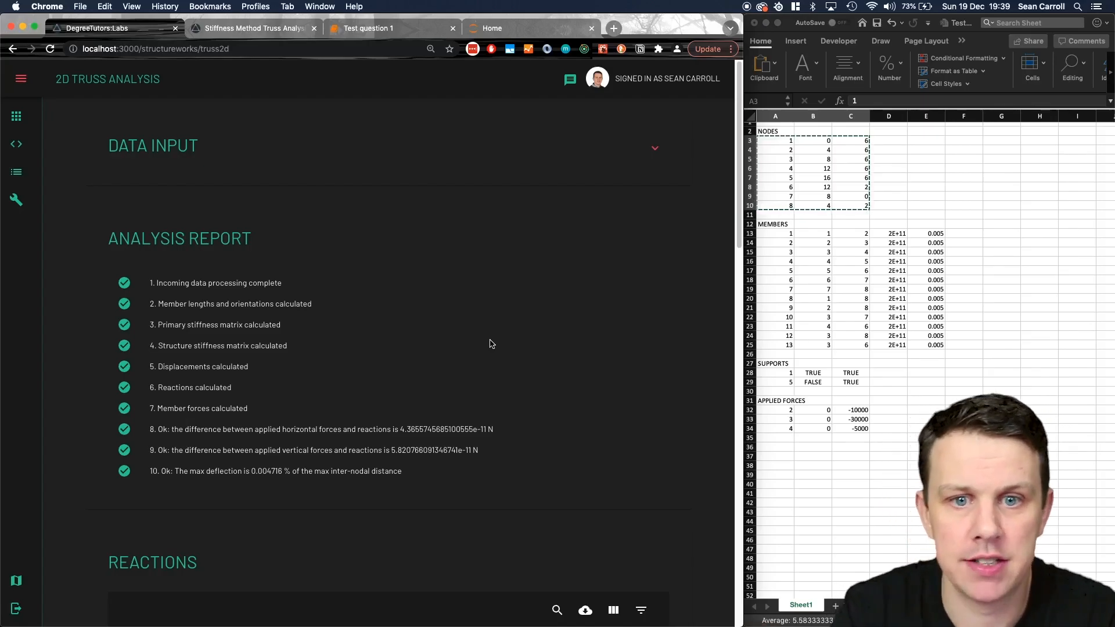
- Examine the Test question 1 notebook's plots of tension/compression members, deflected shape and structure to analyse
left_click(410, 28)
scroll(566, 278, "up", 3)
scroll(392, 225, "up", 8)
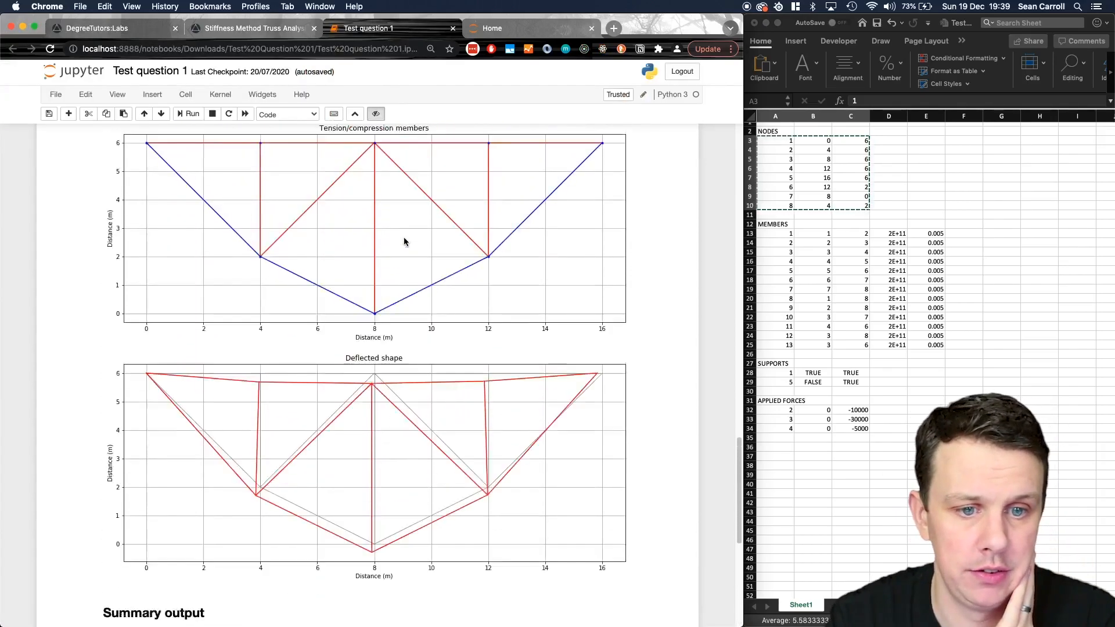
scroll(370, 238, "up", 15)
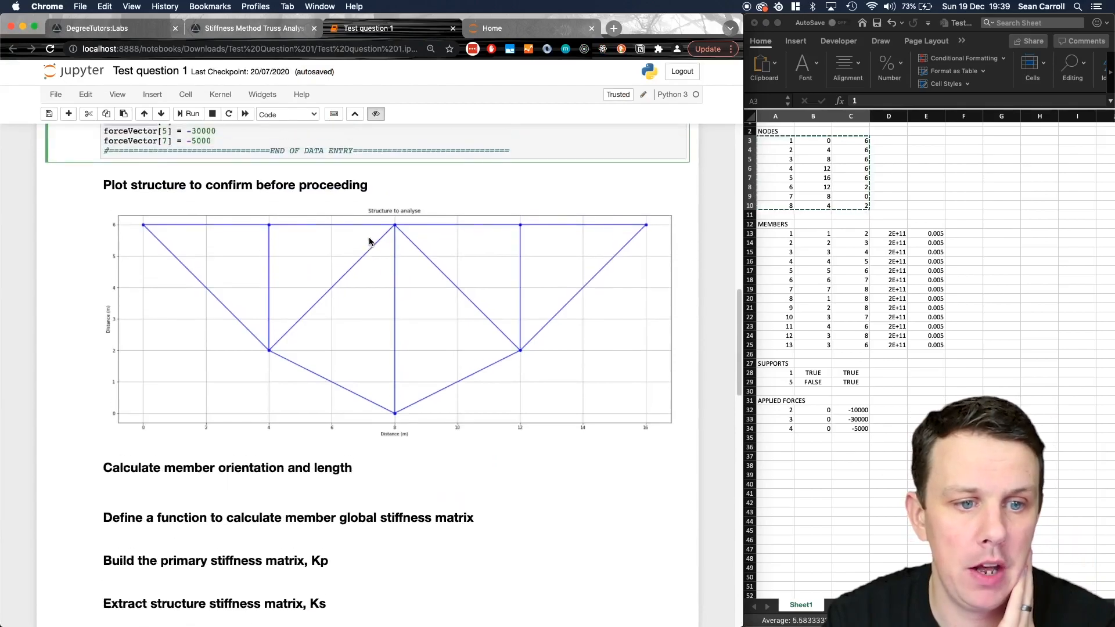
scroll(369, 238, "up", 5)
scroll(368, 236, "down", 9)
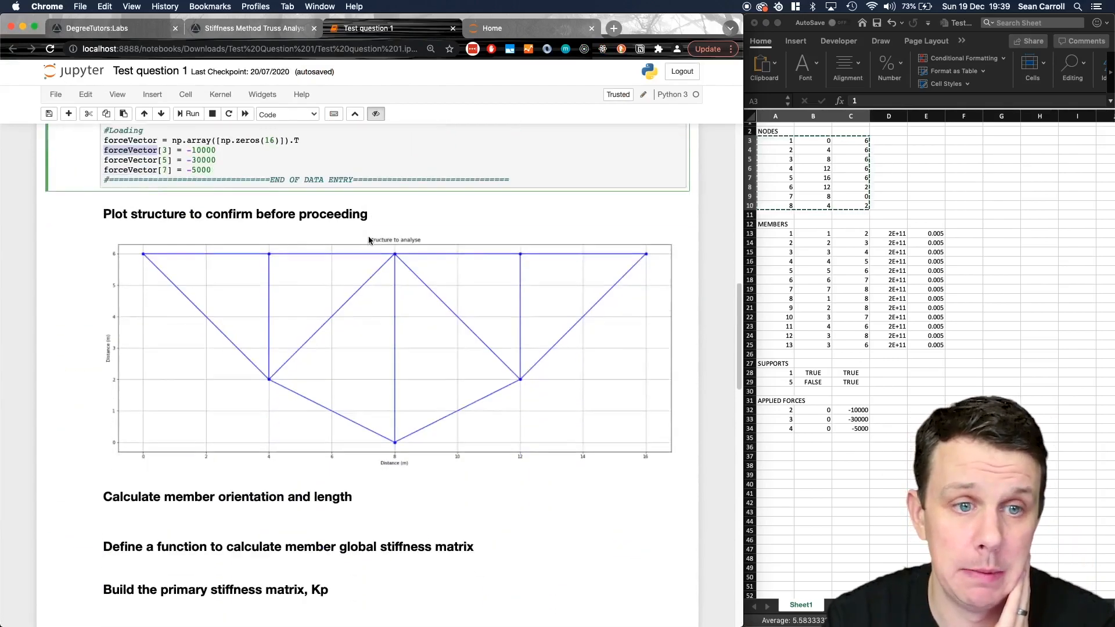
- Return to the 2D truss analysis page and look over the reactions and axial forces tables beside the spreadsheet data
left_click(127, 30)
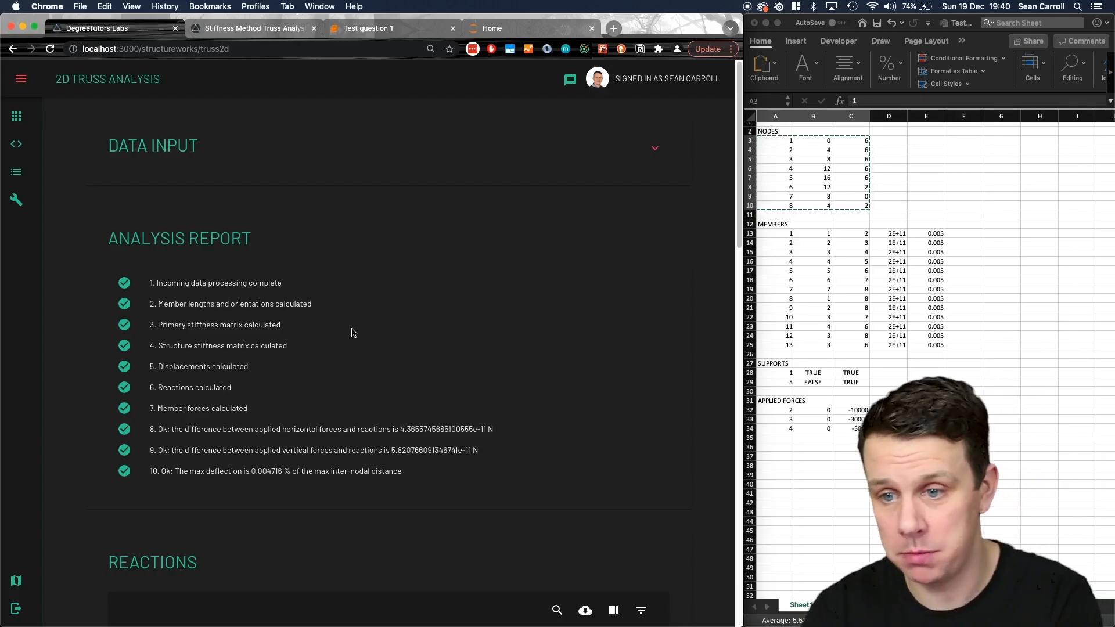
left_click(779, 150)
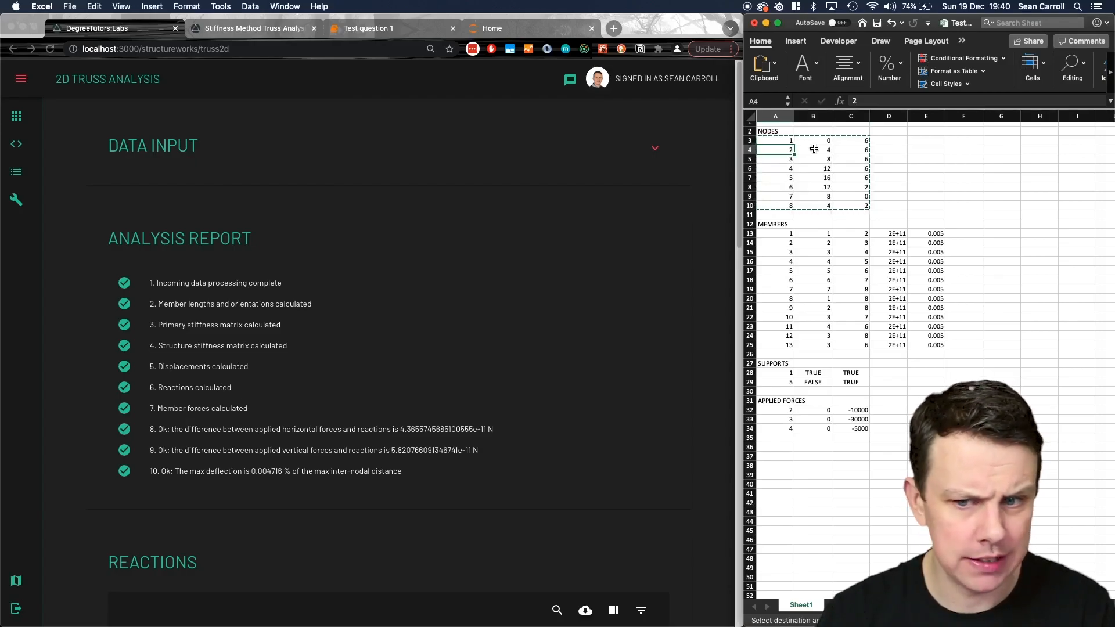
scroll(440, 406, "down", 8)
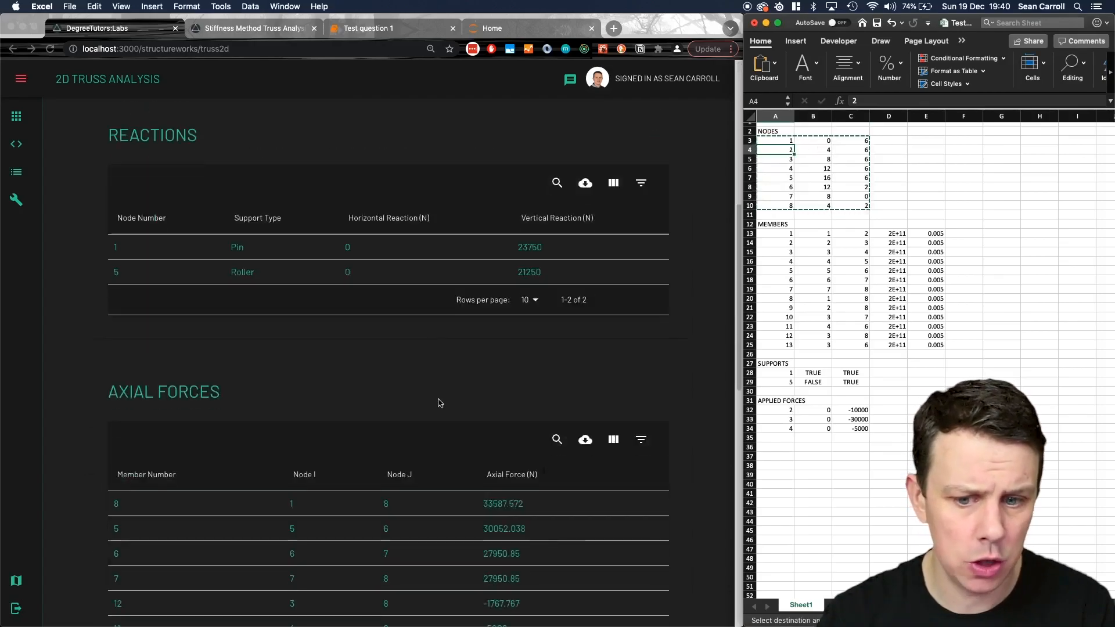
scroll(441, 383, "up", 8)
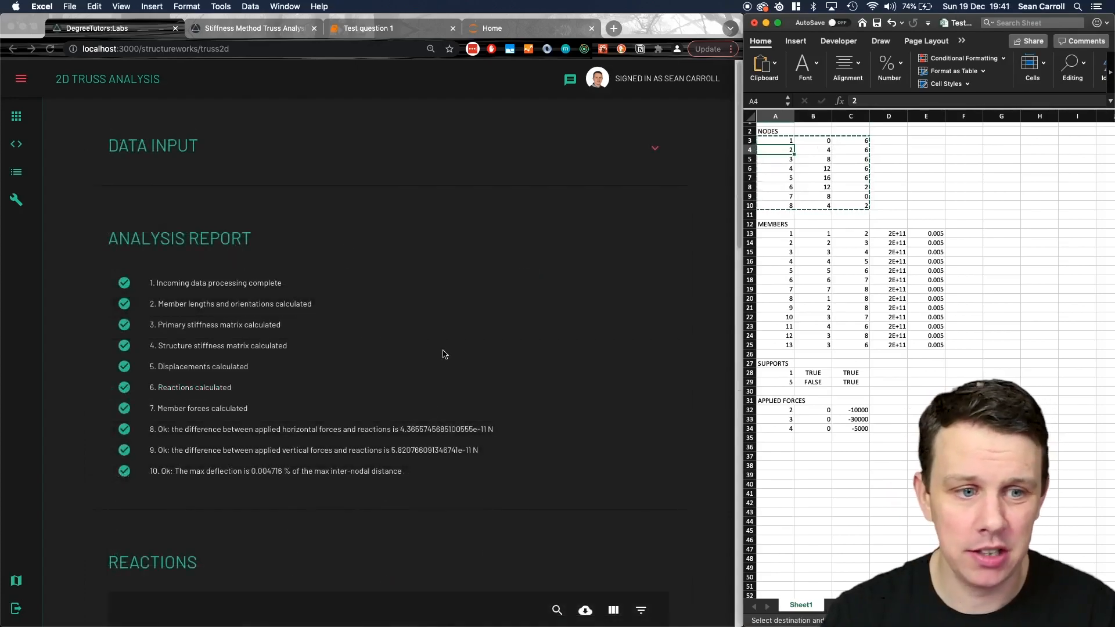